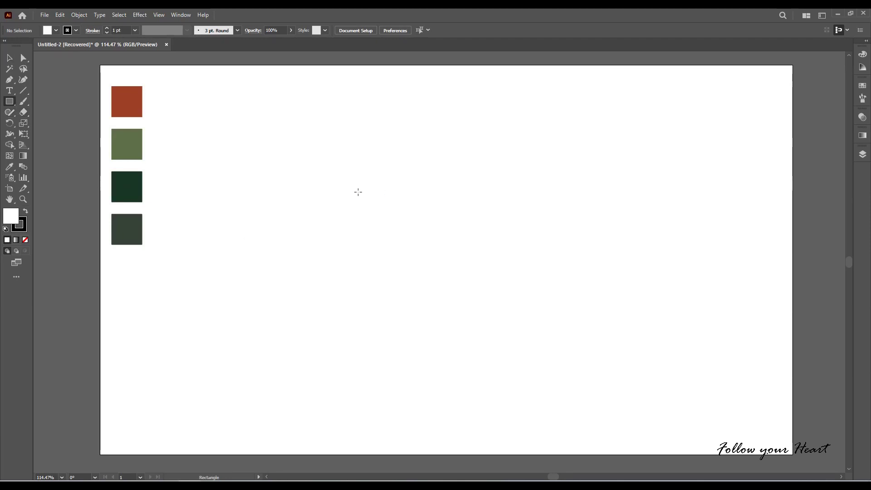
# Draw the pot rim rectangle and duplicate it directly below for the body.
pyautogui.moveTo(358, 192); pyautogui.dragTo(537, 233)
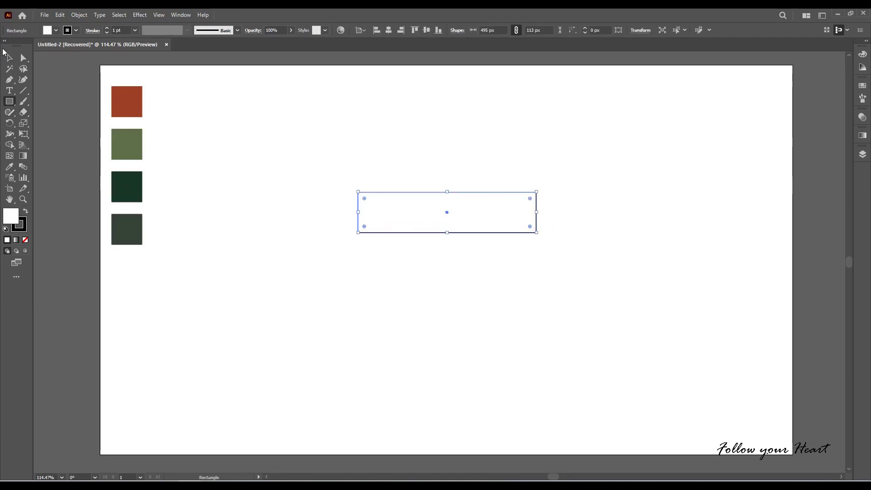
pyautogui.click(9, 58)
pyautogui.moveTo(448, 213)
pyautogui.mouseDown()
pyautogui.moveTo(457, 255)
pyautogui.moveTo(447, 357)
pyautogui.mouseUp()
# Narrow the lower rectangle to 439 px and pull its bottom corners inward into a taper.
pyautogui.moveTo(359, 295); pyautogui.dragTo(369, 296)
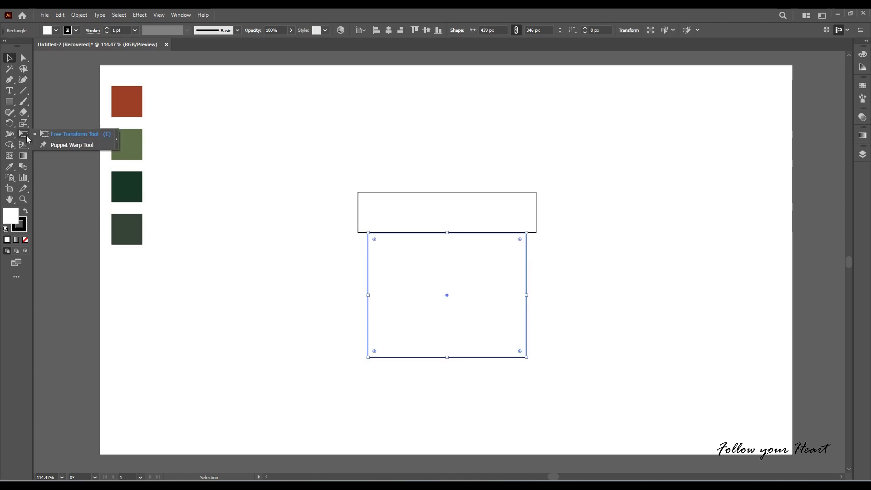
pyautogui.moveTo(24, 134); pyautogui.dragTo(50, 135)
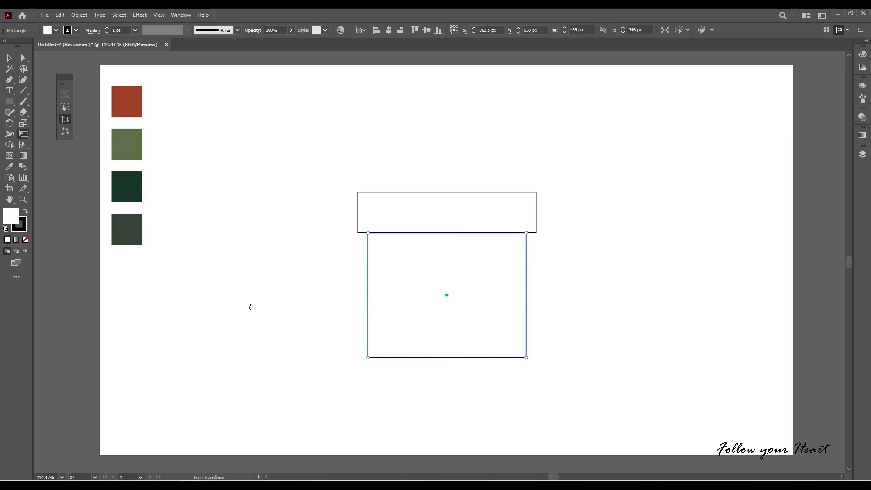
pyautogui.moveTo(367, 358); pyautogui.dragTo(387, 358)
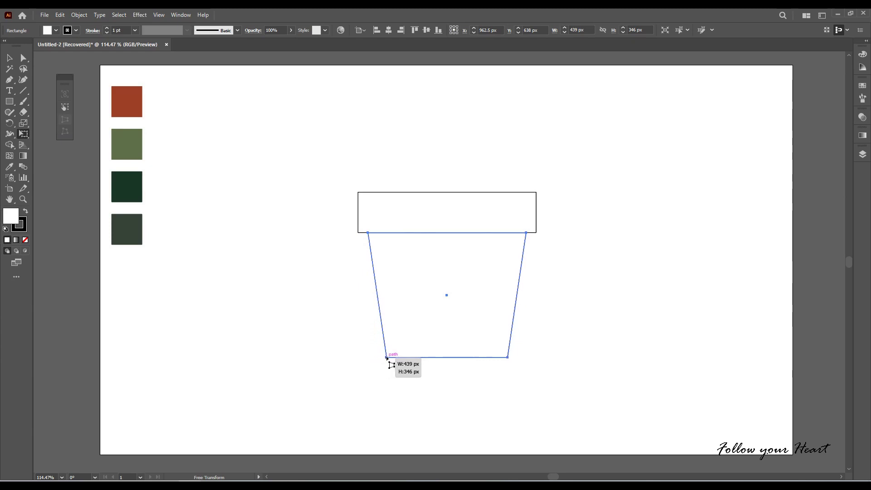
pyautogui.click(17, 57)
pyautogui.click(349, 189)
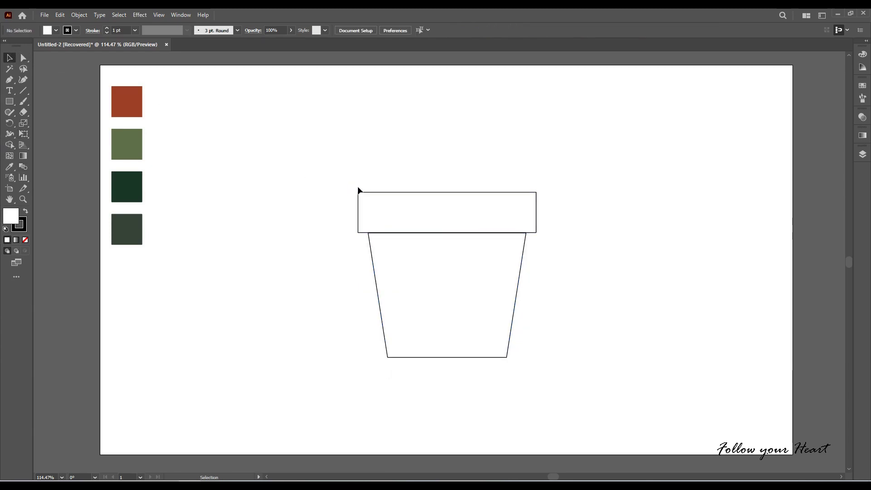
# Fill the rim and pot body with the sampled terracotta red.
pyautogui.click(375, 227)
pyautogui.keyDown('shift'); pyautogui.click(397, 320); pyautogui.keyUp('shift')
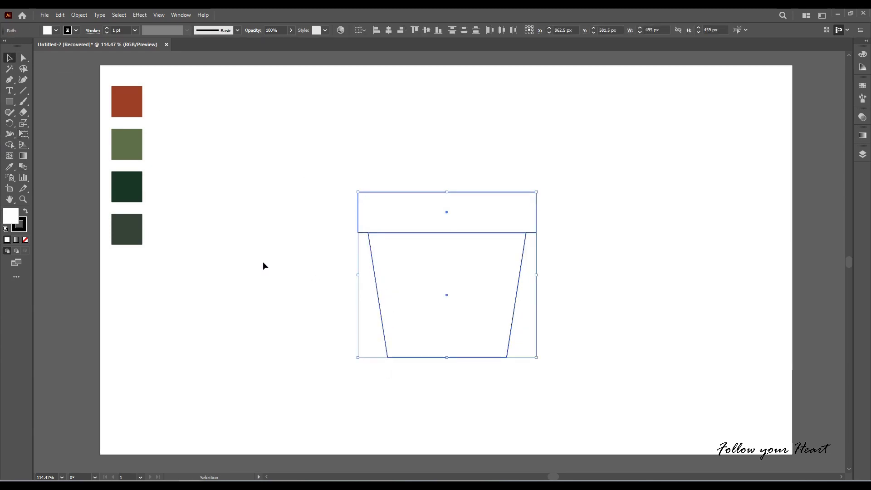
pyautogui.press('i')
pyautogui.click(137, 103)
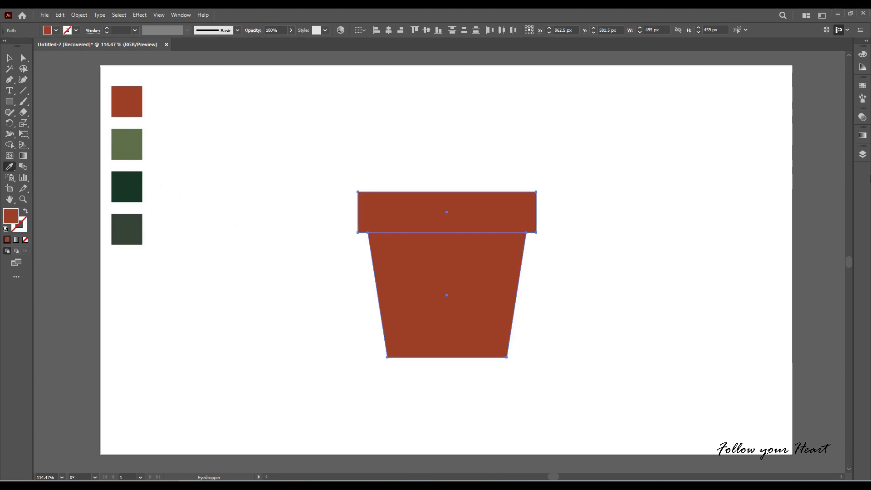
# Apply a linear gradient to the pot using only red stops.
pyautogui.click(863, 135)
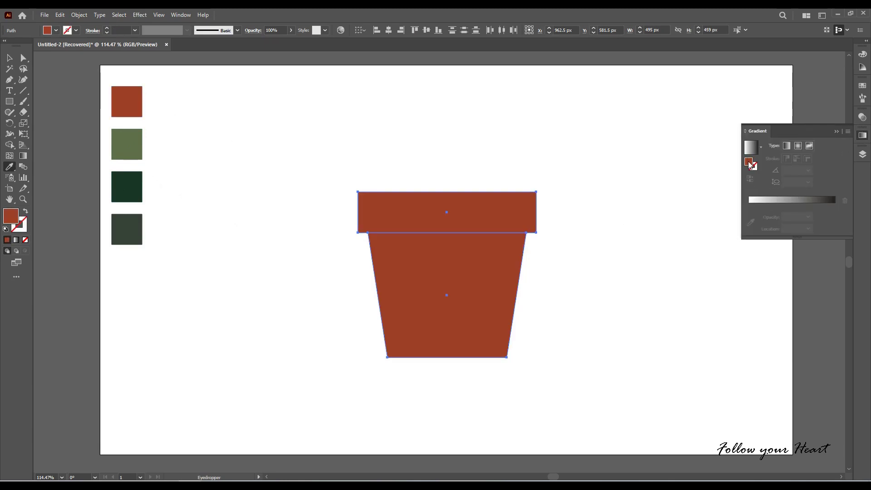
pyautogui.moveTo(750, 161); pyautogui.dragTo(776, 205)
pyautogui.moveTo(835, 206)
pyautogui.mouseDown()
pyautogui.moveTo(802, 222)
pyautogui.moveTo(834, 205)
pyautogui.mouseUp()
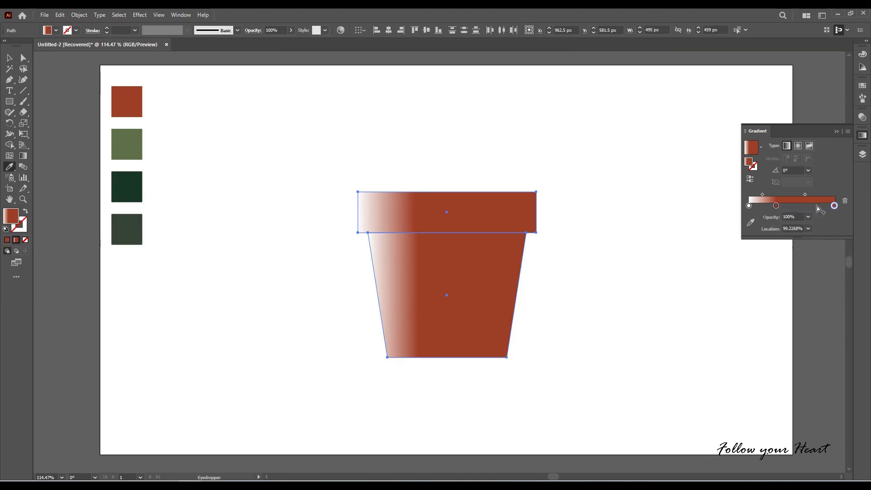
pyautogui.moveTo(750, 206)
pyautogui.mouseDown()
pyautogui.moveTo(775, 223)
pyautogui.moveTo(748, 205)
pyautogui.mouseUp()
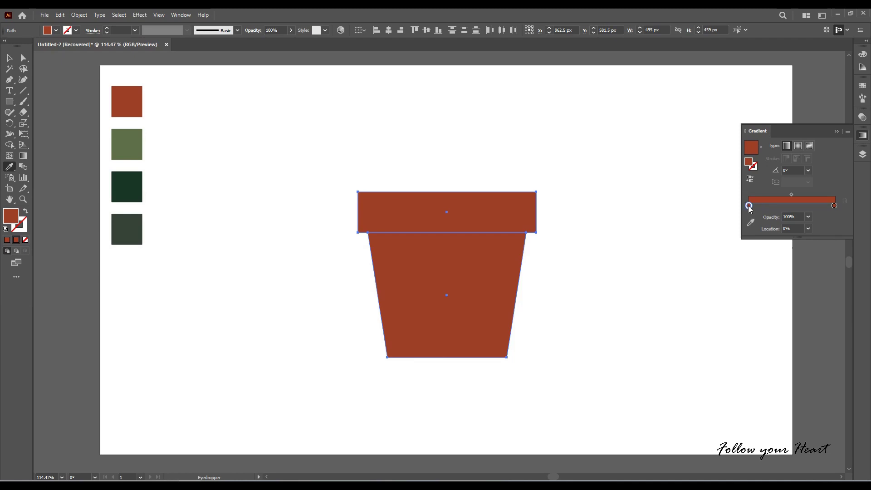
# Brighten the middle gradient stop in HSB so the pot's centre is lighter.
pyautogui.doubleClick(794, 206)
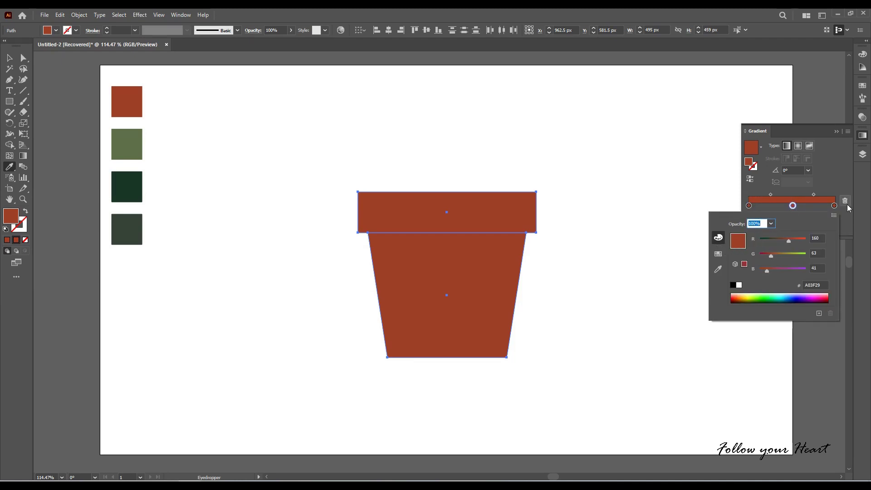
pyautogui.click(835, 215)
pyautogui.click(793, 237)
pyautogui.moveTo(794, 270); pyautogui.dragTo(800, 269)
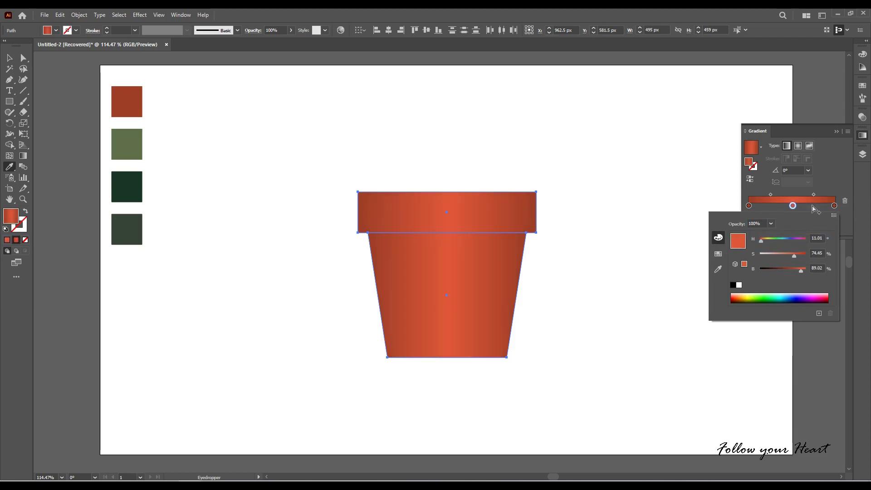
pyautogui.click(841, 158)
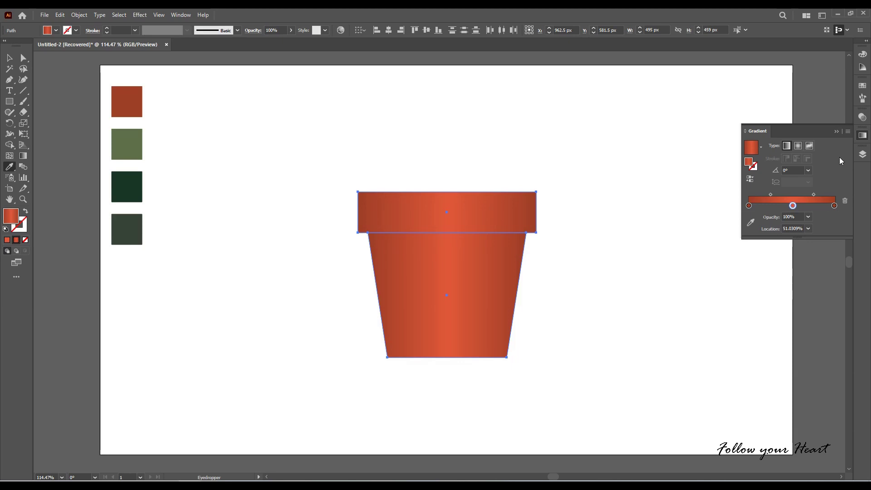
pyautogui.click(10, 58)
pyautogui.click(224, 170)
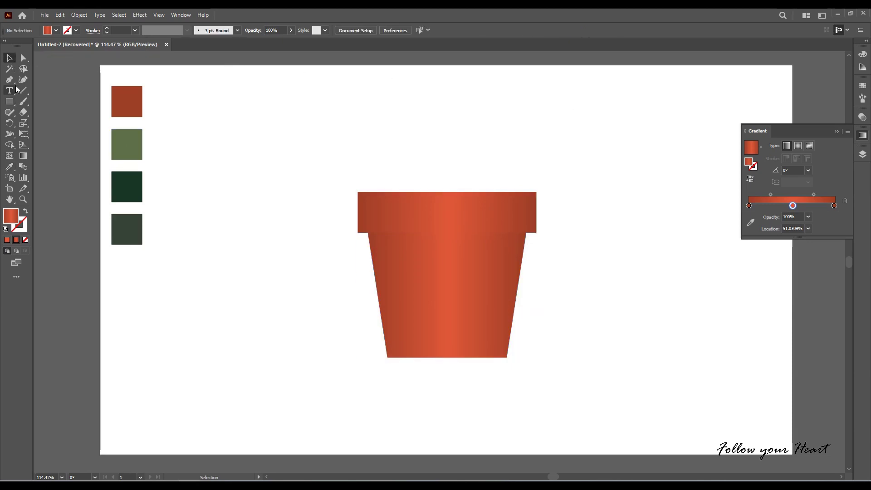
# Draw a tall oval leaf and centre it on top of the pot.
pyautogui.moveTo(12, 101); pyautogui.dragTo(45, 121)
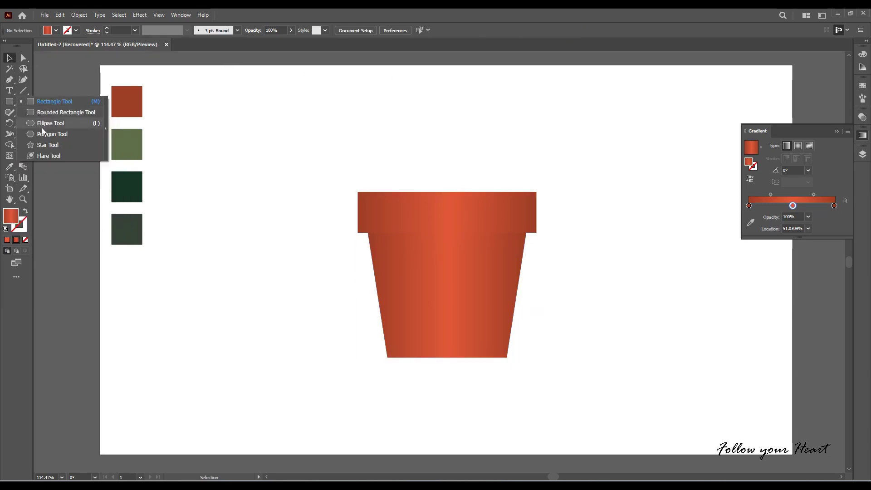
pyautogui.moveTo(215, 128); pyautogui.dragTo(269, 293)
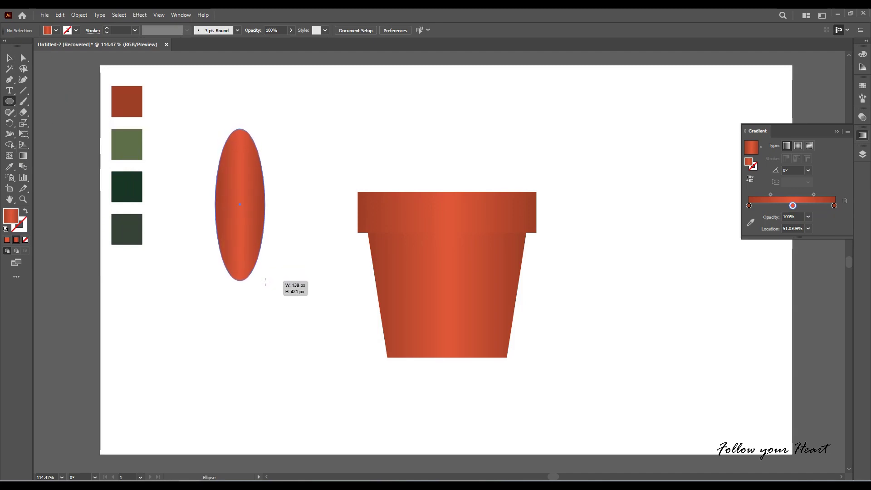
pyautogui.press('v')
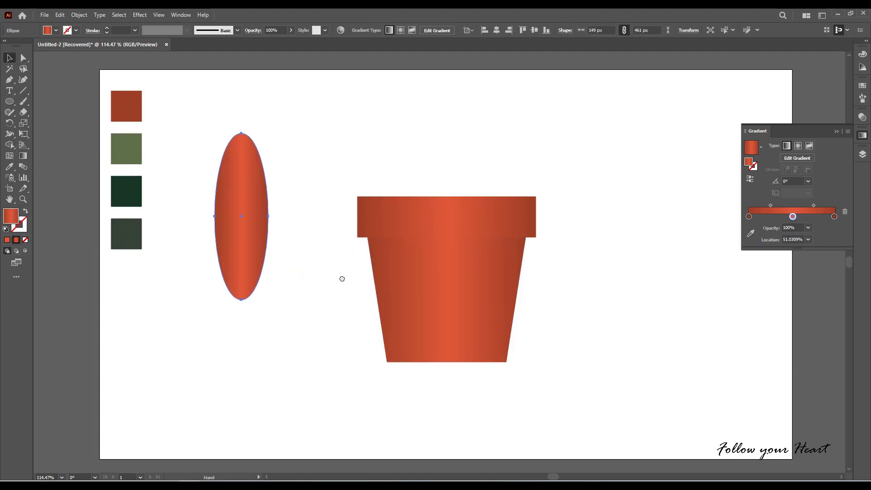
pyautogui.scroll(2, 318, 284)
pyautogui.moveTo(243, 268); pyautogui.dragTo(448, 208)
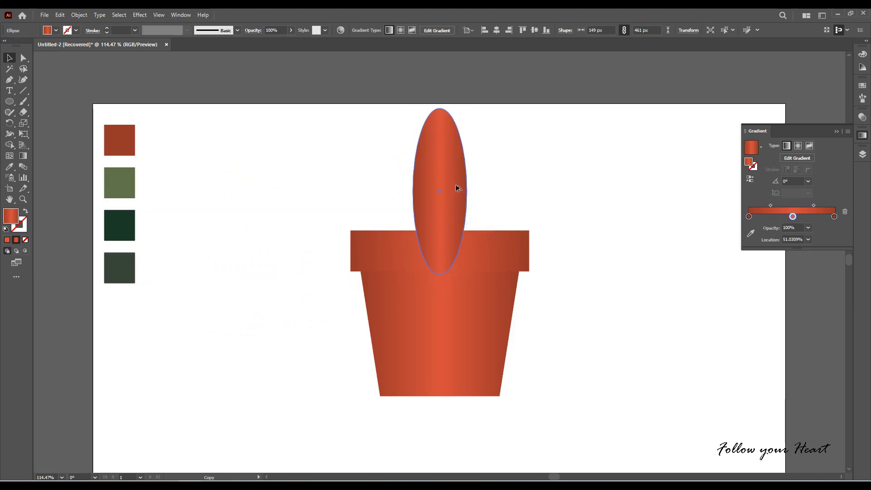
# Copy the leaf, tilt it about 30 degrees over the pot's right side, shrink it, and copy again.
pyautogui.moveTo(456, 185); pyautogui.dragTo(472, 202)
pyautogui.moveTo(487, 123); pyautogui.dragTo(527, 150)
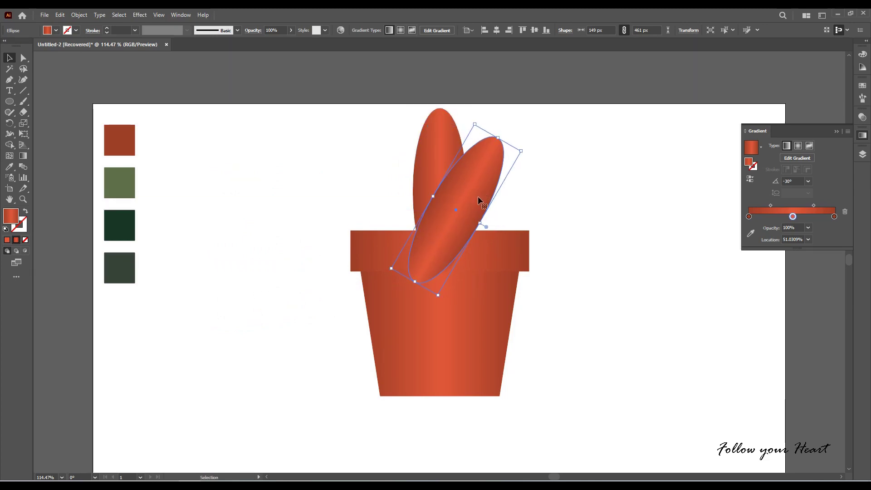
pyautogui.moveTo(478, 197); pyautogui.dragTo(499, 191)
pyautogui.moveTo(548, 148); pyautogui.dragTo(539, 157)
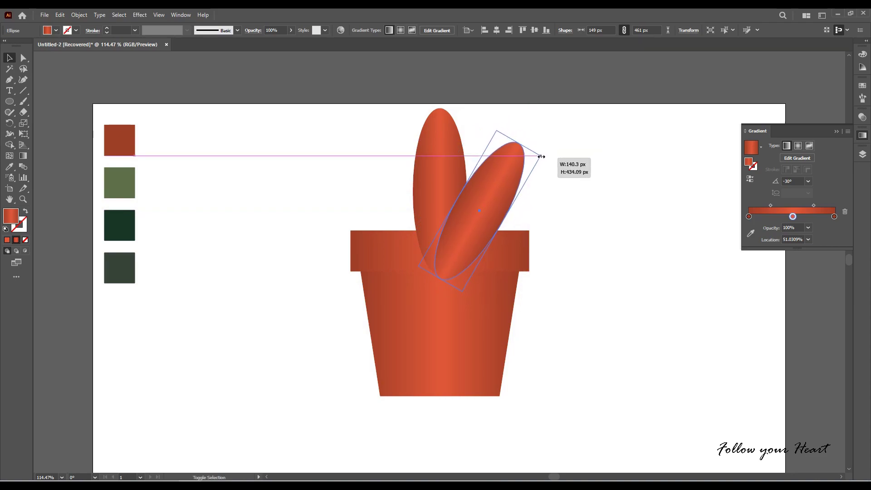
pyautogui.moveTo(502, 225)
pyautogui.mouseDown()
pyautogui.moveTo(495, 221)
pyautogui.moveTo(515, 231)
pyautogui.mouseUp()
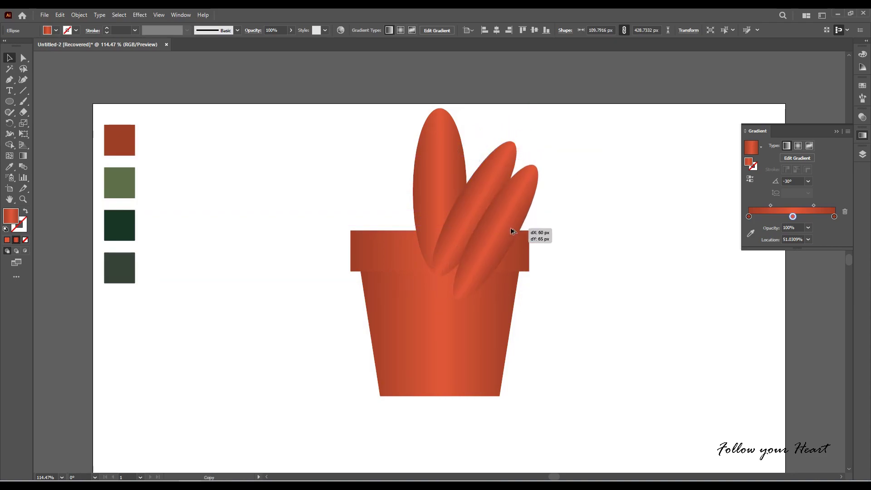
# Rotate the middle leaf more upright and shrink and reposition the rightmost leaf.
pyautogui.click(486, 181)
pyautogui.moveTo(496, 129); pyautogui.dragTo(482, 127)
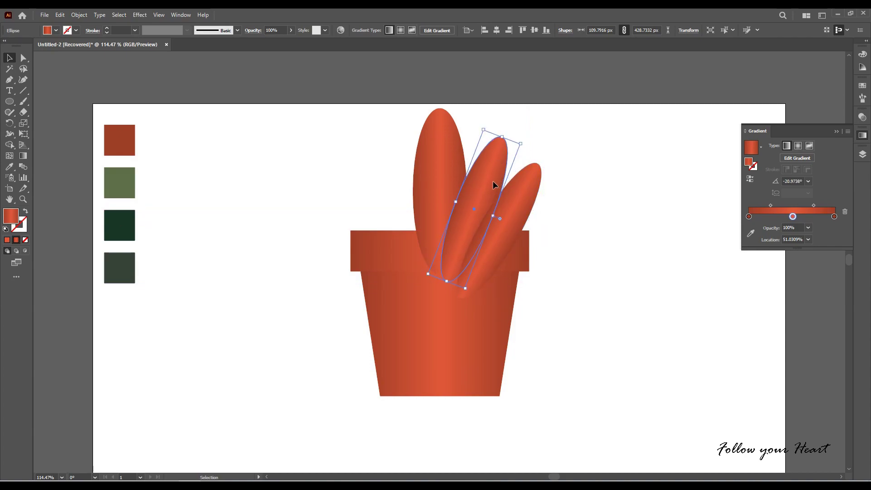
pyautogui.moveTo(497, 181); pyautogui.dragTo(502, 171)
pyautogui.click(520, 217)
pyautogui.moveTo(556, 174)
pyautogui.mouseDown()
pyautogui.moveTo(511, 206)
pyautogui.moveTo(550, 168)
pyautogui.moveTo(528, 199)
pyautogui.mouseUp()
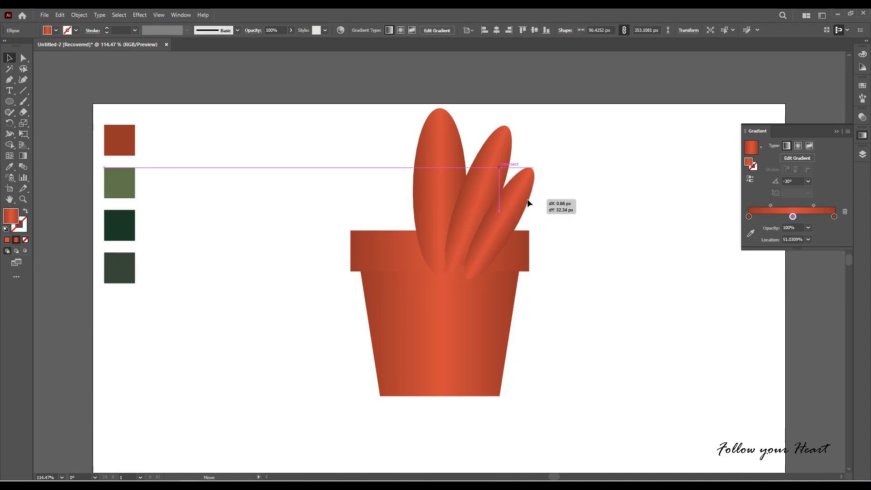
# Reflect a vertical copy of the two tilted leaves and move it to the pot's left side.
pyautogui.keyDown('shift'); pyautogui.click(473, 191); pyautogui.keyUp('shift')
pyautogui.rightClick(473, 191)
pyautogui.moveTo(501, 366)
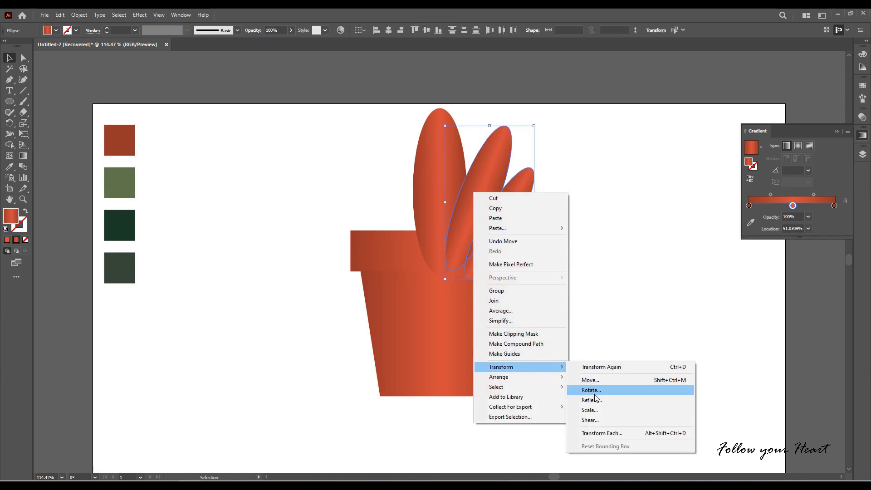
pyautogui.click(594, 400)
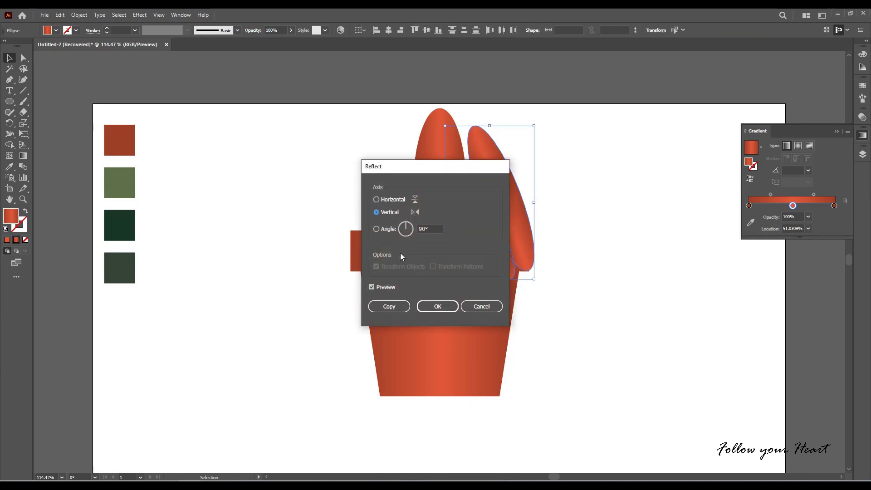
pyautogui.moveTo(442, 167); pyautogui.dragTo(298, 165)
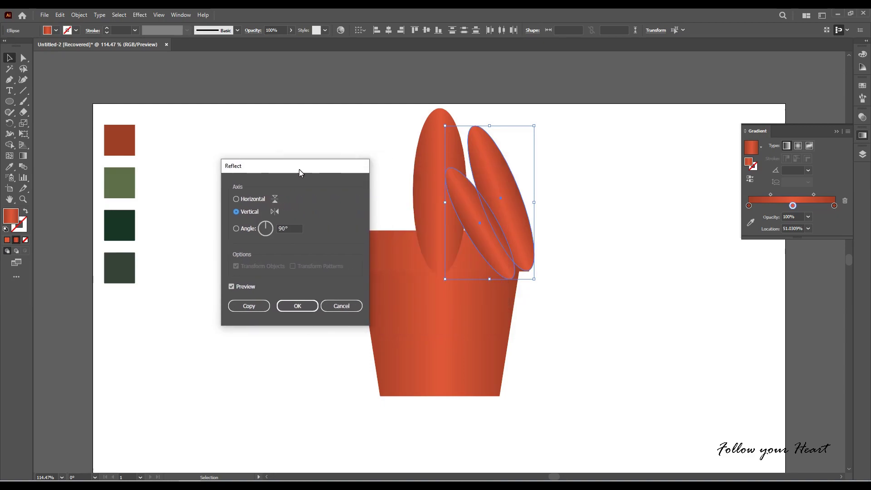
pyautogui.click(243, 305)
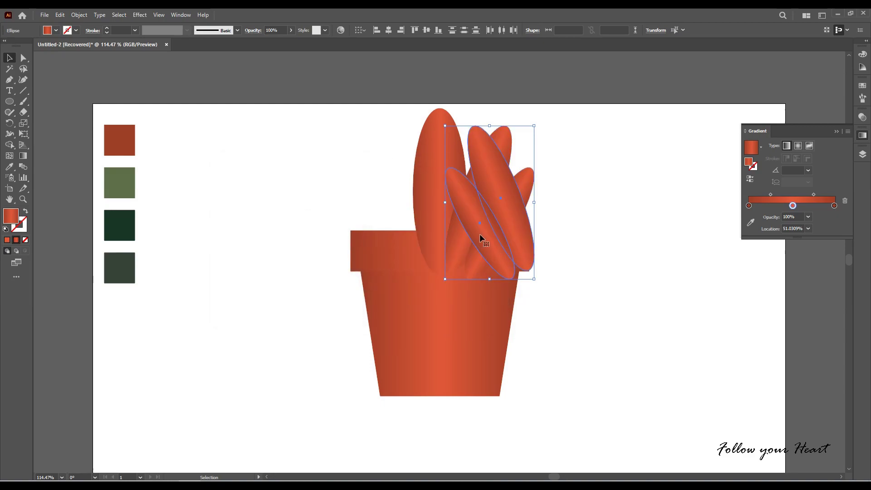
pyautogui.moveTo(481, 238); pyautogui.dragTo(376, 236)
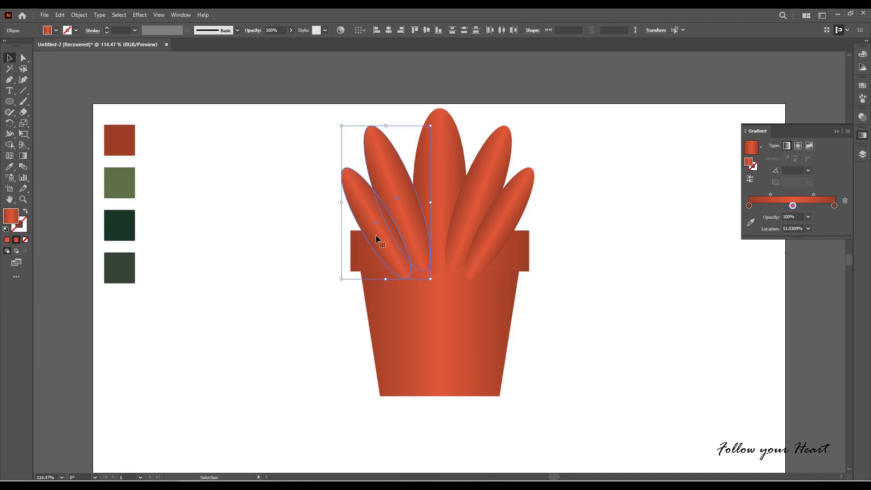
# Fill the middle leaf with the light green swatch.
pyautogui.click(596, 326)
pyautogui.click(438, 179)
pyautogui.press('i')
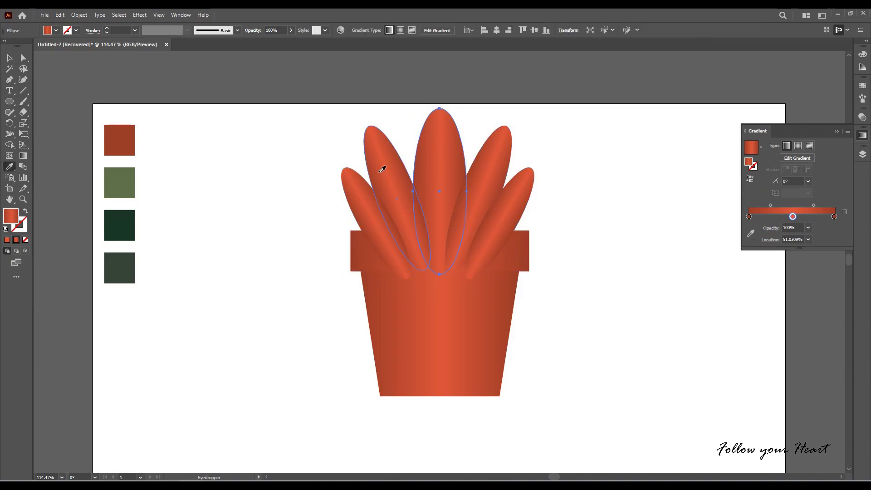
pyautogui.click(132, 198)
# Fill the inner leaf pair with the dark green swatch.
pyautogui.press('v')
pyautogui.click(369, 182)
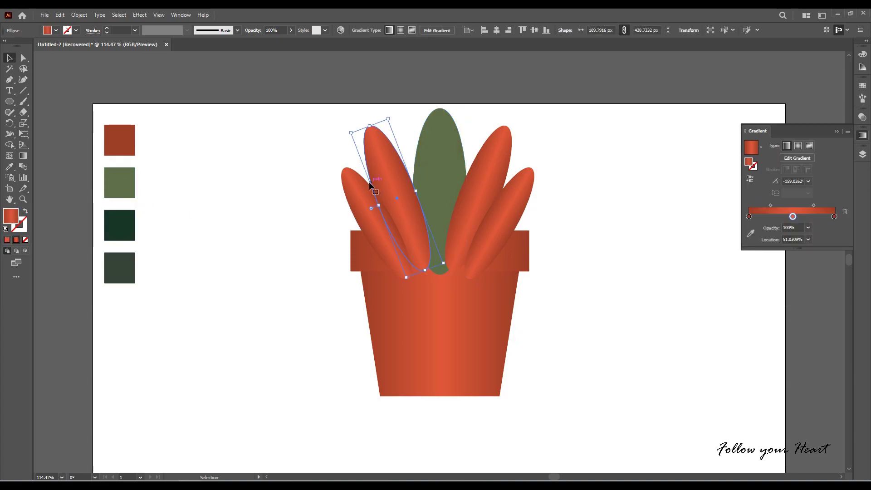
pyautogui.keyDown('shift'); pyautogui.click(487, 182); pyautogui.keyUp('shift')
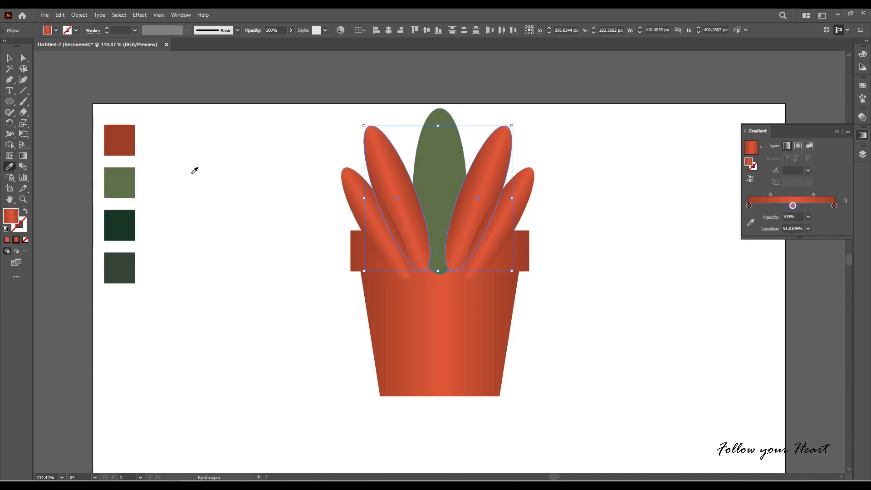
pyautogui.press('i')
pyautogui.click(122, 227)
pyautogui.click(8, 53)
# Fill the outer leaf pair with the grey-green swatch and select all five leaves.
pyautogui.click(358, 188)
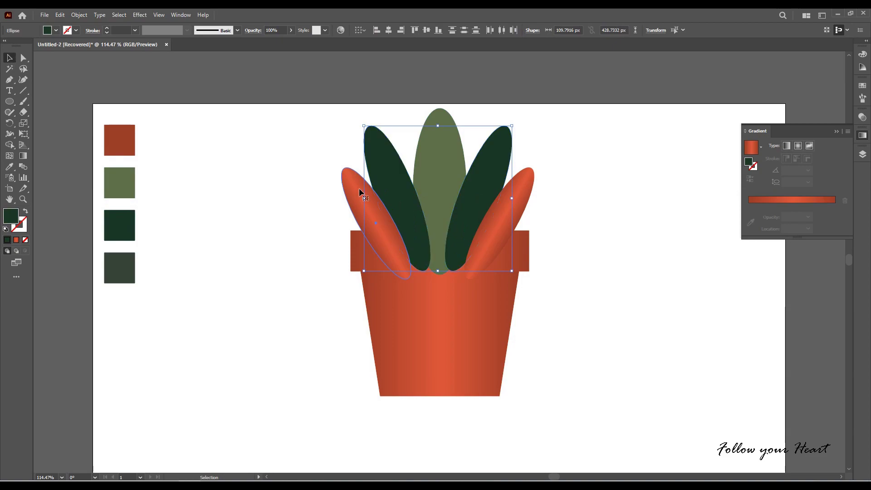
pyautogui.keyDown('shift'); pyautogui.click(526, 199); pyautogui.keyUp('shift')
pyautogui.press('i')
pyautogui.click(120, 264)
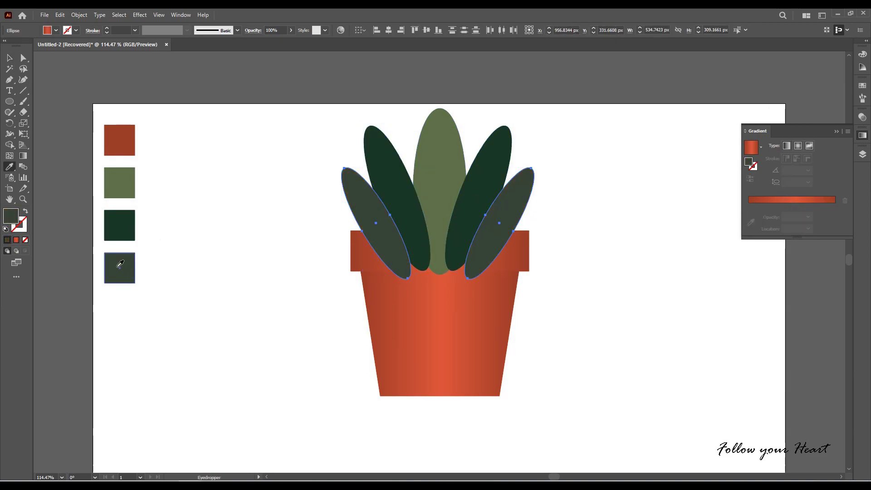
pyautogui.click(9, 58)
pyautogui.click(209, 168)
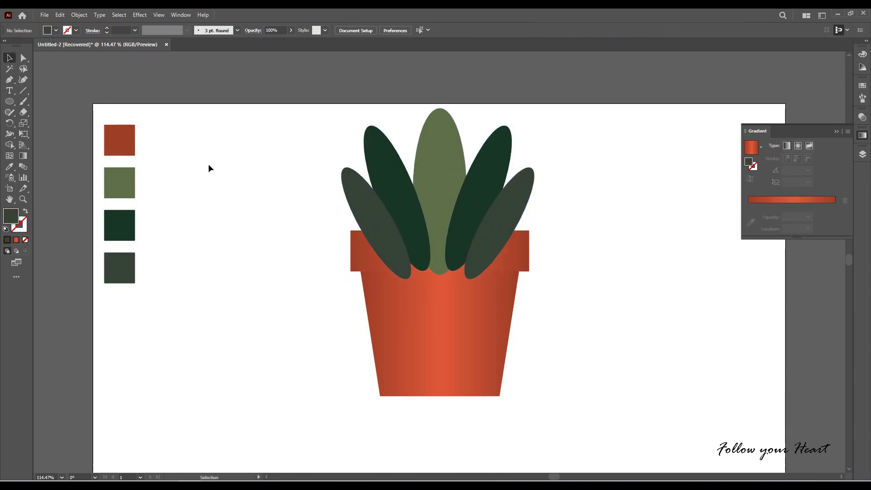
pyautogui.click(399, 213)
pyautogui.moveTo(307, 132); pyautogui.dragTo(499, 195)
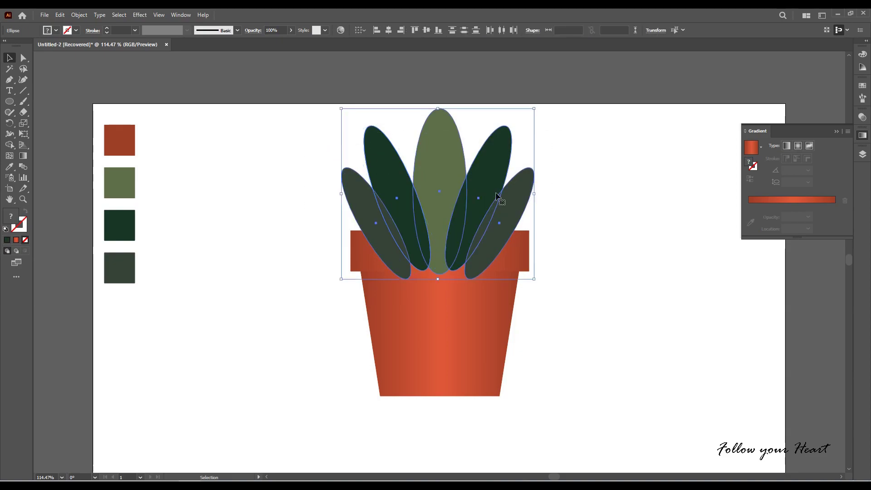
pyautogui.rightClick(497, 194)
# Undo sending the leaves to back and move all leaves aside beside the pot.
pyautogui.click(650, 410)
pyautogui.click(531, 335)
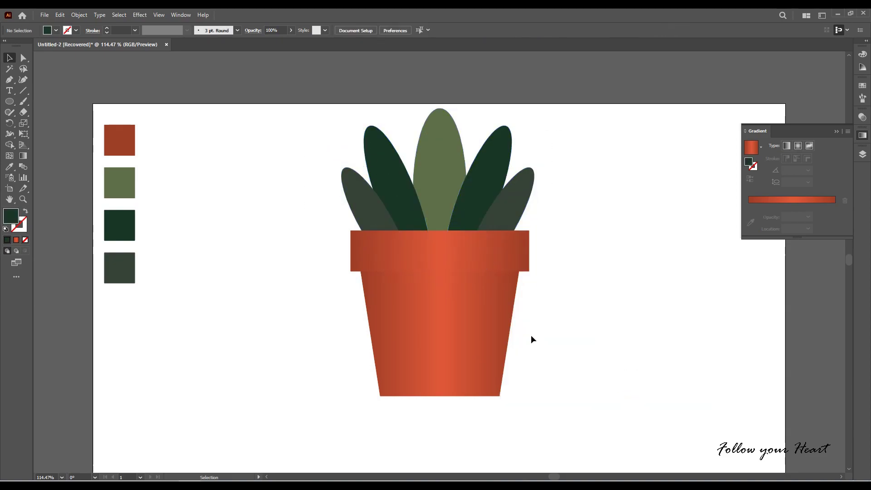
pyautogui.hotkey('ctrl', 'z')
pyautogui.hotkey('ctrl', 'z')
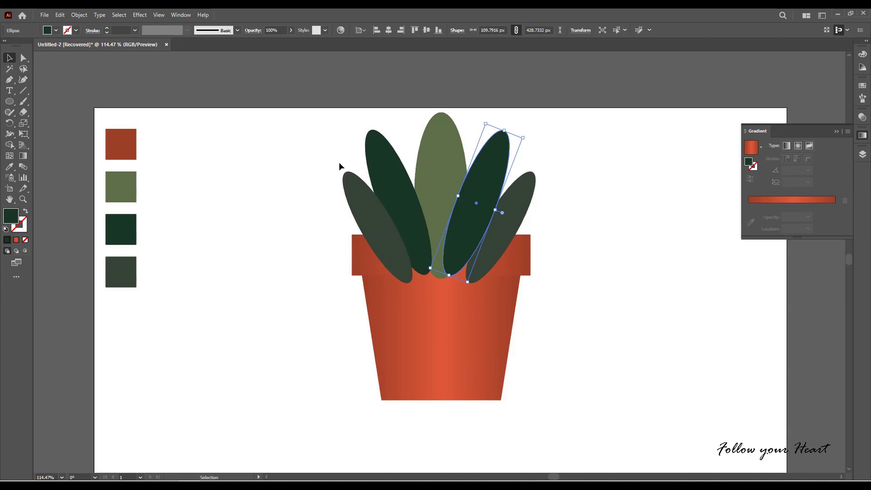
pyautogui.moveTo(295, 116); pyautogui.dragTo(516, 222)
pyautogui.moveTo(441, 180); pyautogui.dragTo(660, 342)
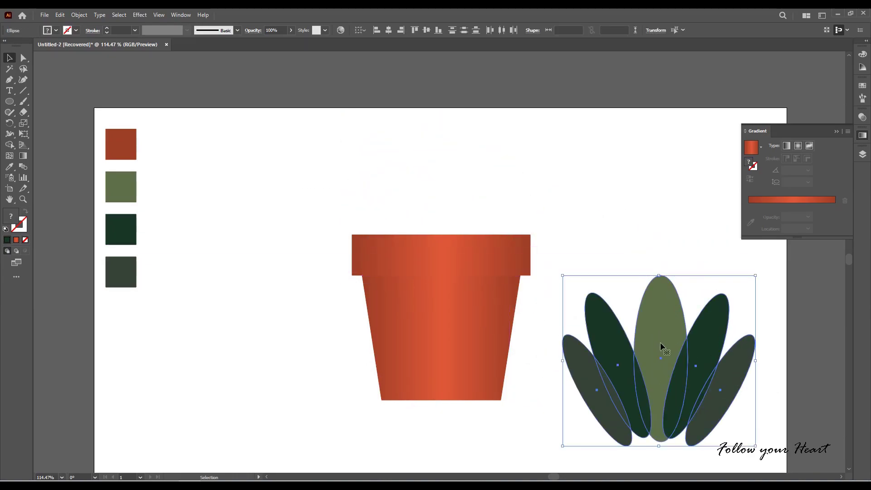
pyautogui.hotkey('ctrl', 'shift', 'a')
# Place the light green leaf above the pot and make two rotated copies tilting right.
pyautogui.moveTo(659, 299); pyautogui.dragTo(446, 157)
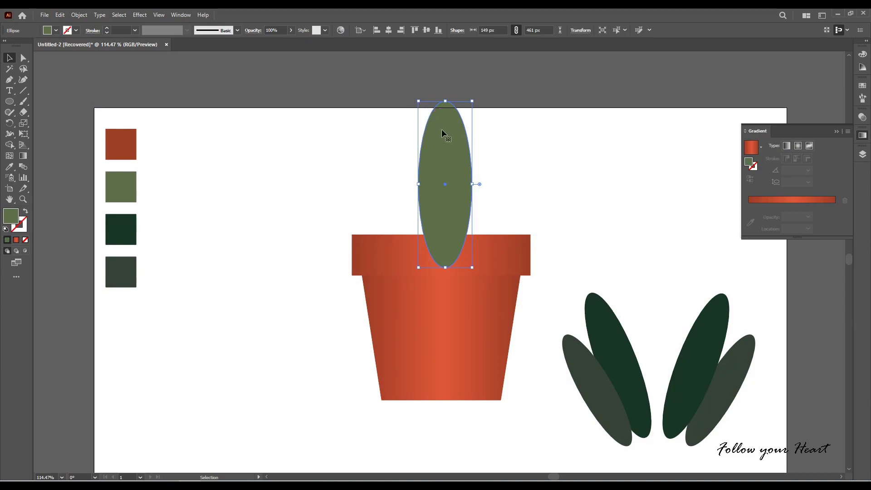
pyautogui.moveTo(448, 136); pyautogui.dragTo(451, 151)
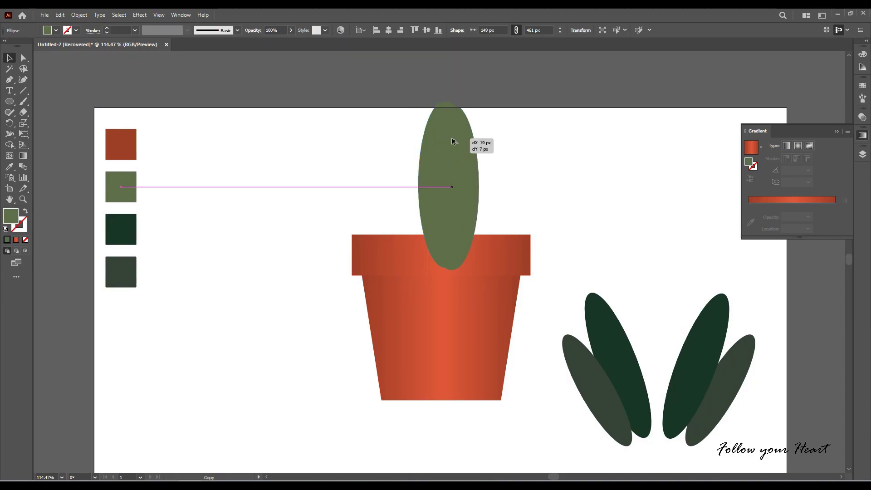
pyautogui.click(10, 123)
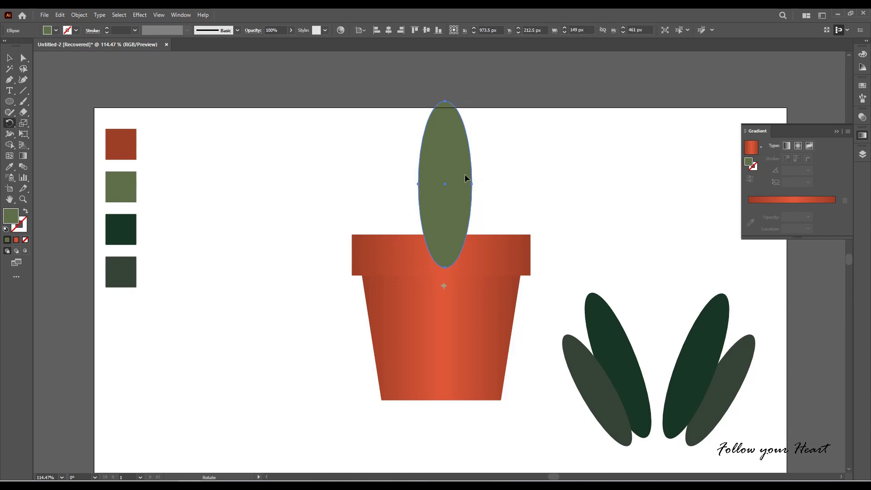
pyautogui.moveTo(450, 115); pyautogui.dragTo(522, 151)
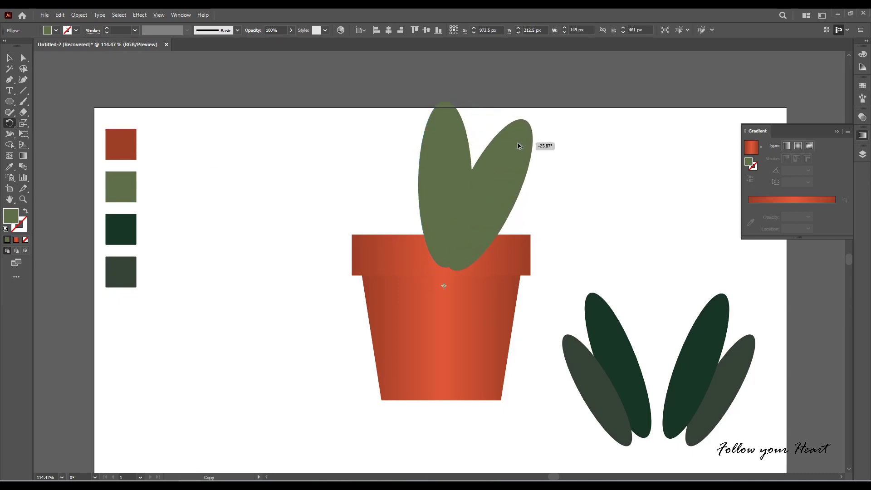
pyautogui.hotkey('ctrl', 'd')
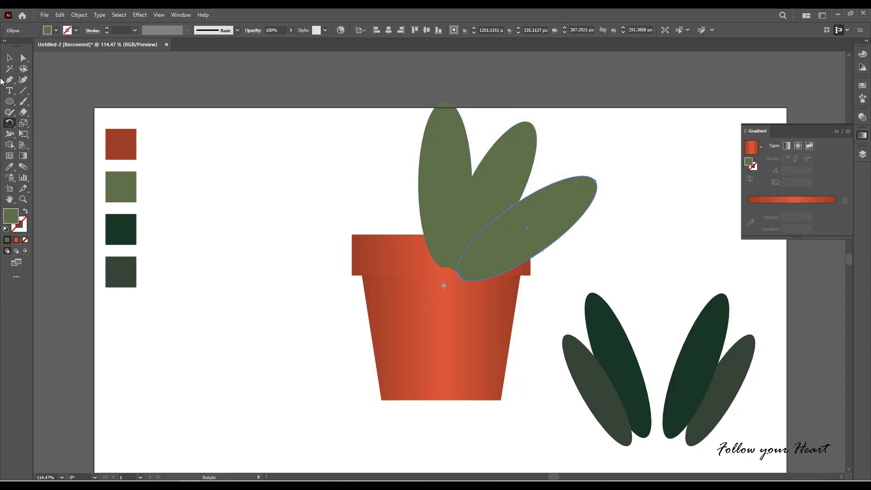
pyautogui.click(10, 58)
# Reflect a vertical copy of the tilted leaves and move it to the pot's left side.
pyautogui.moveTo(506, 87); pyautogui.dragTo(590, 209)
pyautogui.rightClick(586, 208)
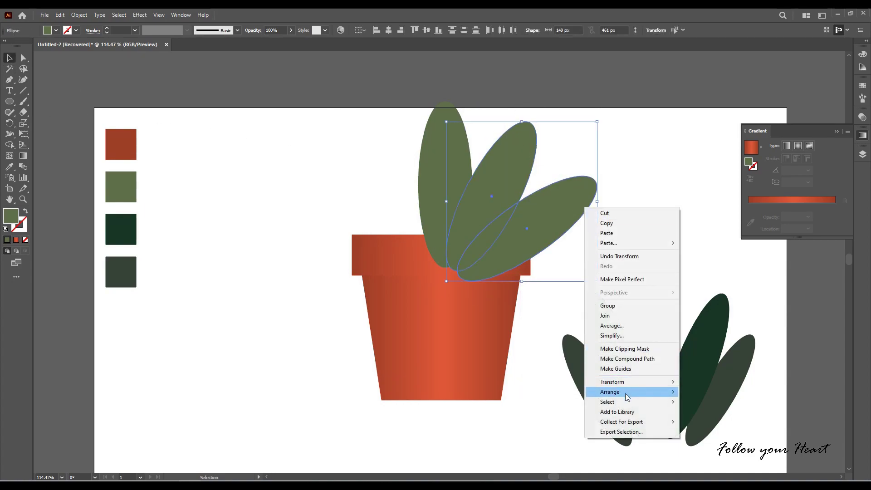
pyautogui.click(710, 415)
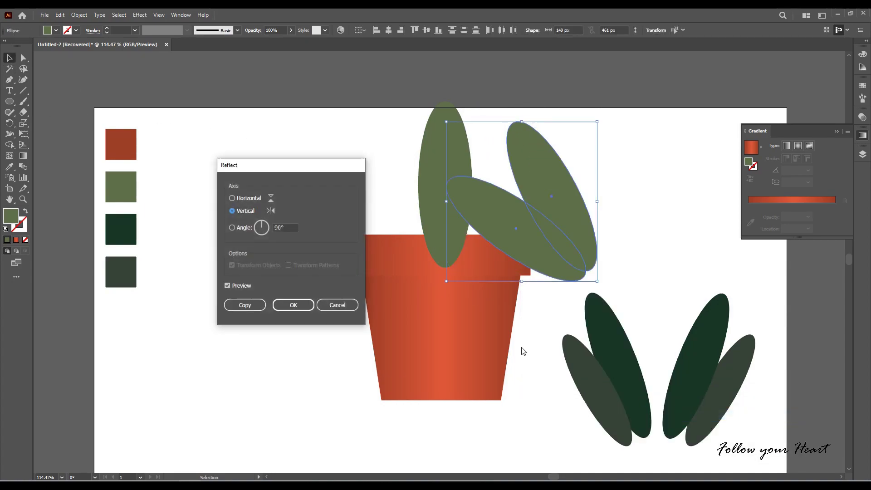
pyautogui.click(257, 305)
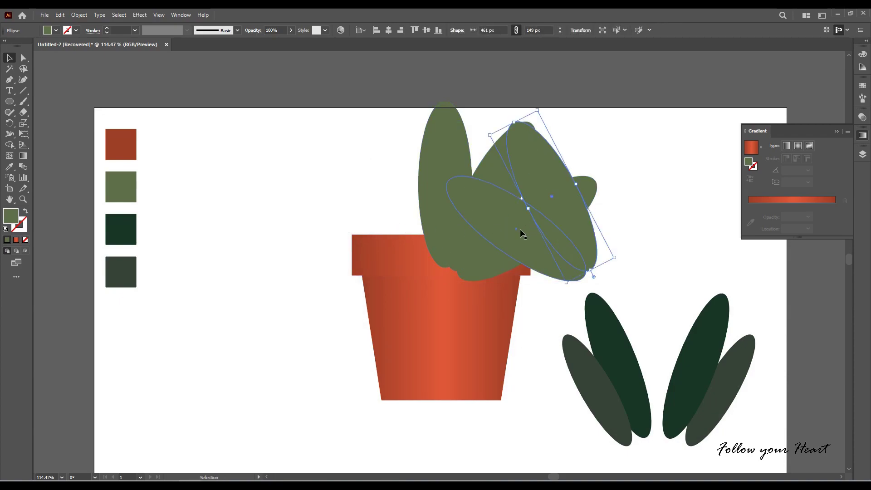
pyautogui.moveTo(521, 234); pyautogui.dragTo(371, 228)
# Tuck a dark green leaf into the centre and a grey-green leaf into the left side.
pyautogui.click(300, 303)
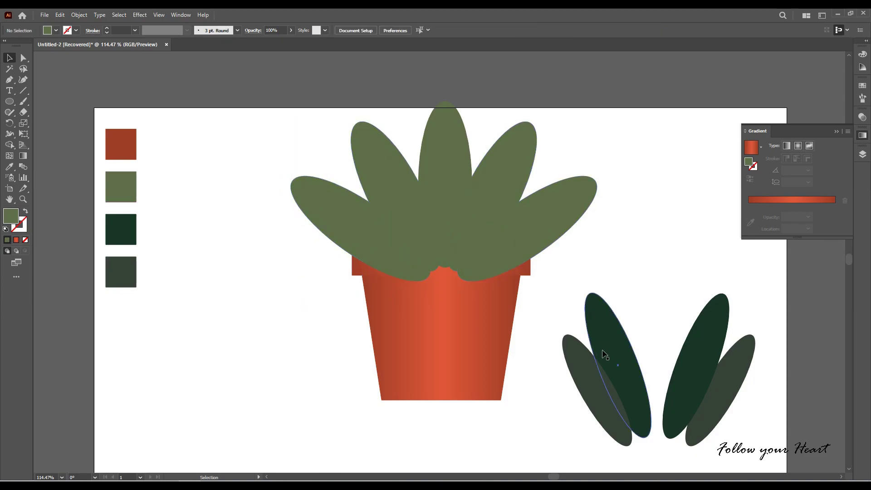
pyautogui.moveTo(604, 352)
pyautogui.mouseDown()
pyautogui.moveTo(407, 184)
pyautogui.moveTo(401, 138)
pyautogui.mouseUp()
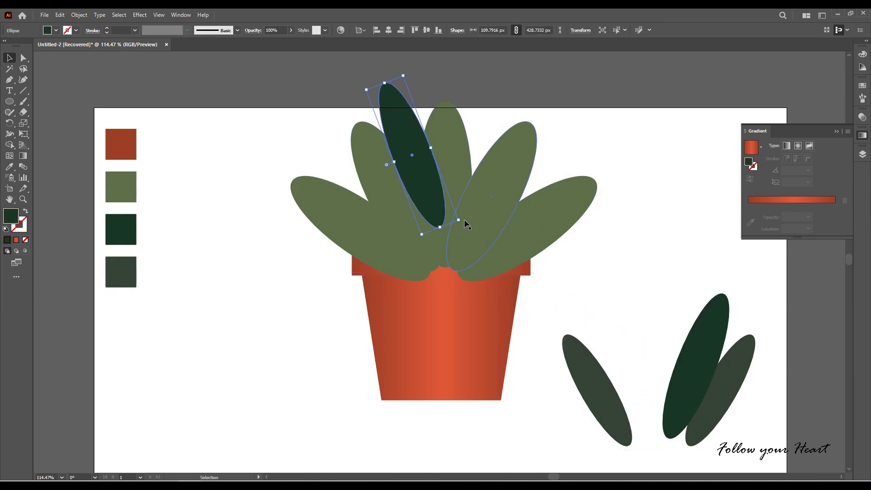
pyautogui.moveTo(468, 224); pyautogui.dragTo(467, 234)
pyautogui.moveTo(592, 378)
pyautogui.mouseDown()
pyautogui.moveTo(312, 158)
pyautogui.moveTo(353, 187)
pyautogui.mouseUp()
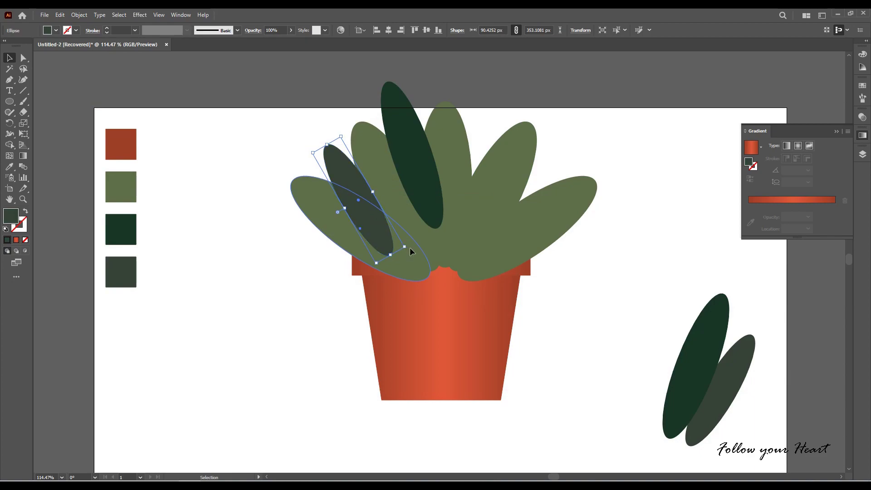
pyautogui.moveTo(408, 247); pyautogui.dragTo(423, 246)
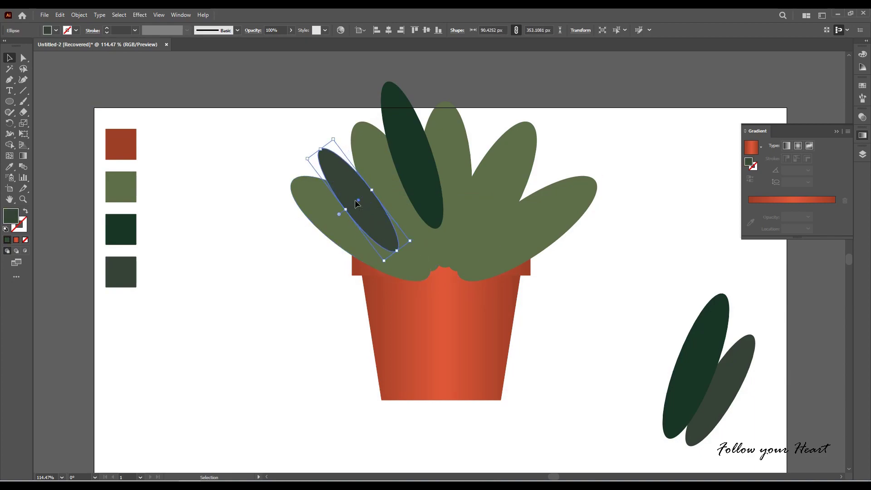
pyautogui.moveTo(377, 199); pyautogui.dragTo(384, 204)
# Tuck the other dark green leaf in and rotate the last grey-green leaf into the right side.
pyautogui.moveTo(726, 344); pyautogui.dragTo(492, 151)
pyautogui.moveTo(411, 154); pyautogui.dragTo(418, 167)
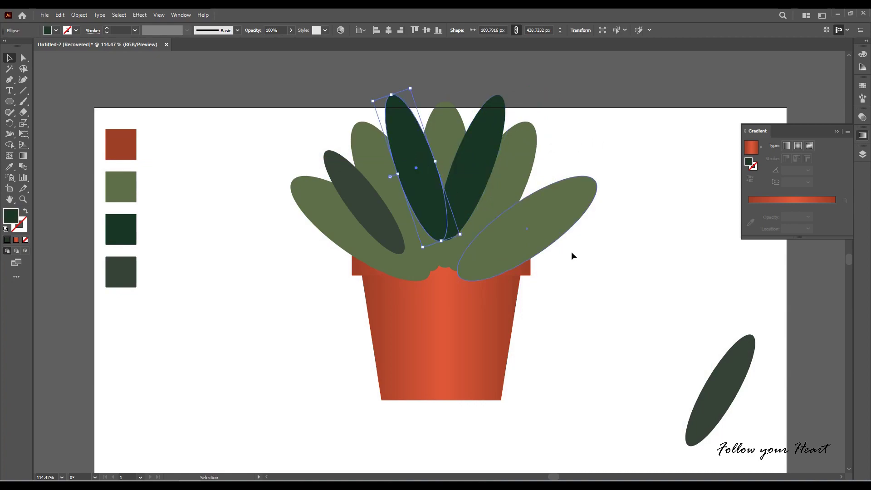
pyautogui.moveTo(724, 400); pyautogui.dragTo(522, 215)
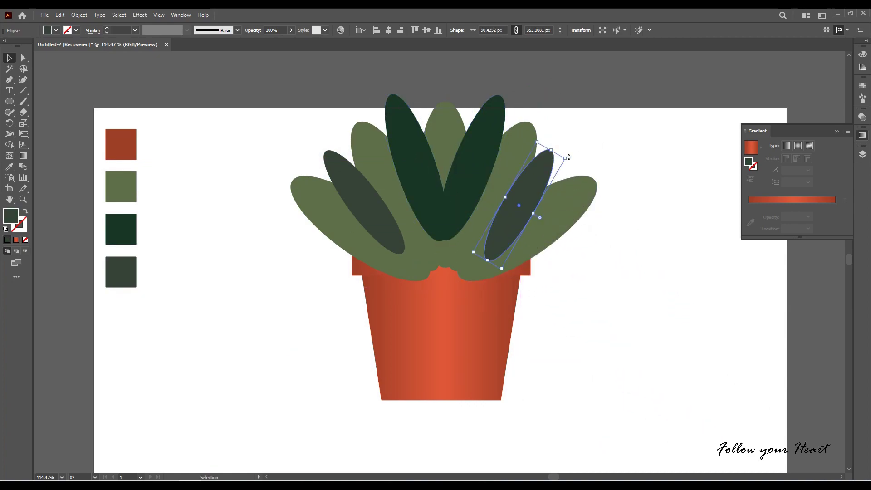
pyautogui.moveTo(568, 157); pyautogui.dragTo(586, 174)
# Send the dark leaves behind the light fan, then the whole plant behind the pot rim.
pyautogui.keyDown('shift'); pyautogui.click(468, 177); pyautogui.keyUp('shift')
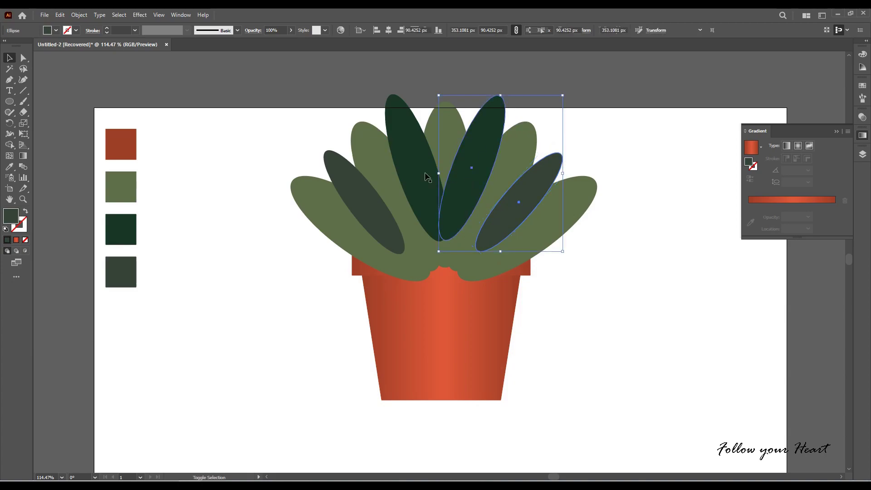
pyautogui.keyDown('shift'); pyautogui.click(427, 177); pyautogui.keyUp('shift')
pyautogui.keyDown('shift'); pyautogui.click(364, 204); pyautogui.keyUp('shift')
pyautogui.rightClick(361, 202)
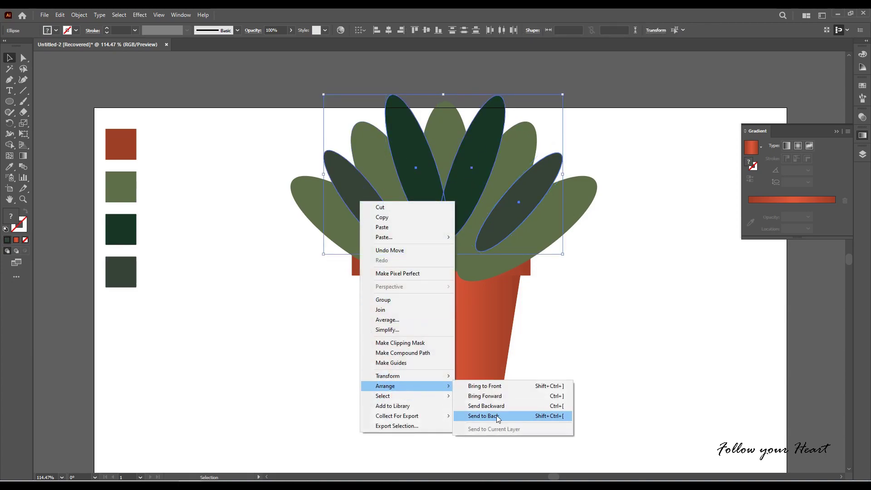
pyautogui.click(498, 416)
pyautogui.rightClick(571, 221)
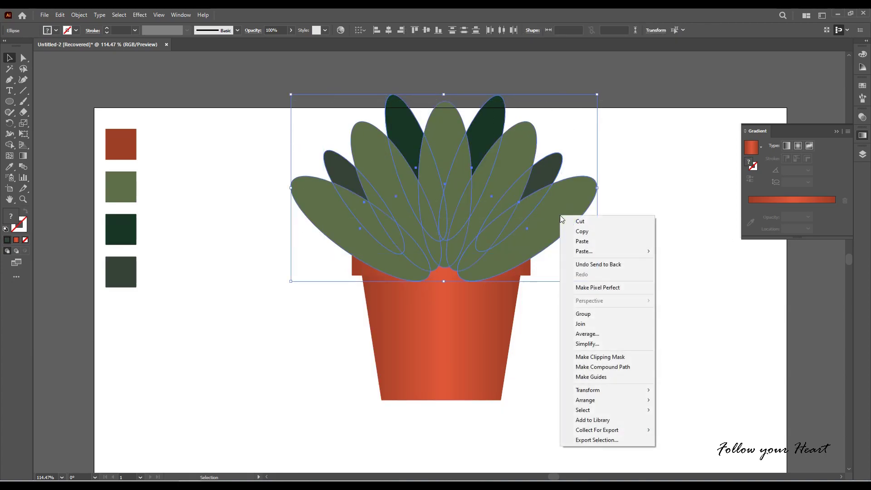
pyautogui.click(677, 430)
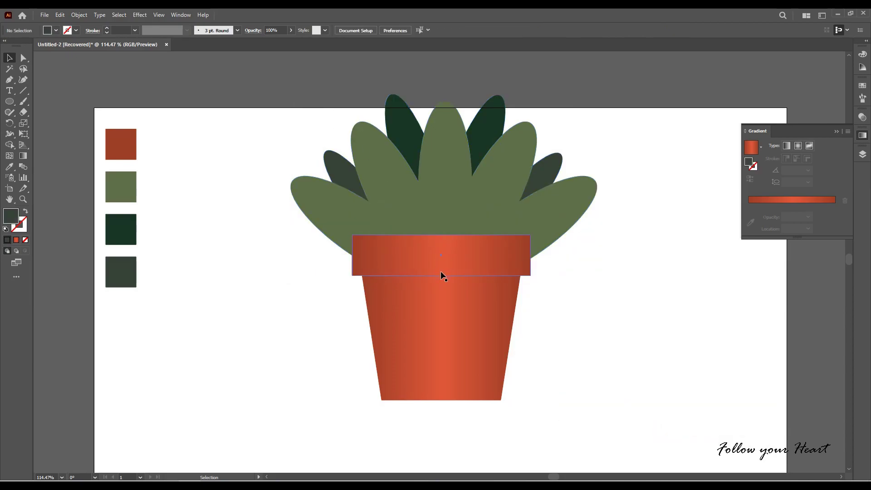
# Lower the rim slightly and shrink the tall right leaf and left leaf (about 121×374 px).
pyautogui.moveTo(441, 275); pyautogui.dragTo(443, 287)
pyautogui.moveTo(281, 128); pyautogui.dragTo(594, 214)
pyautogui.click(562, 208)
pyautogui.keyDown('shift'); pyautogui.click(326, 214); pyautogui.keyUp('shift')
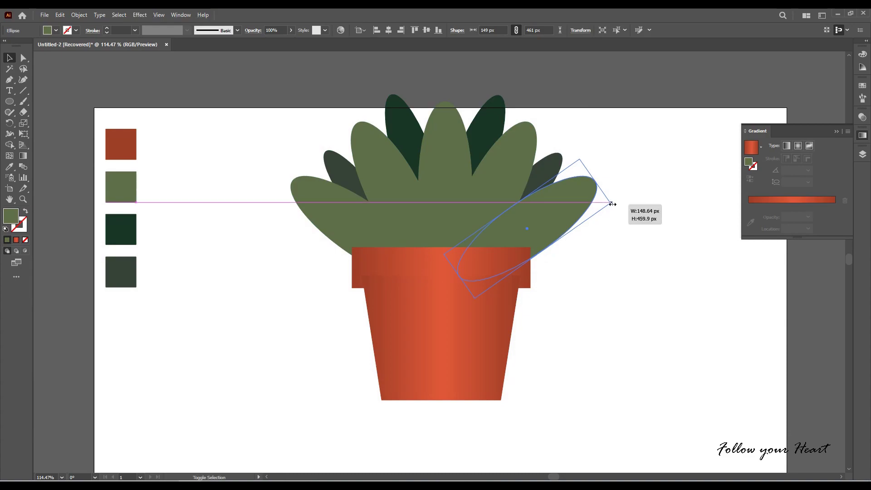
pyautogui.click(503, 194)
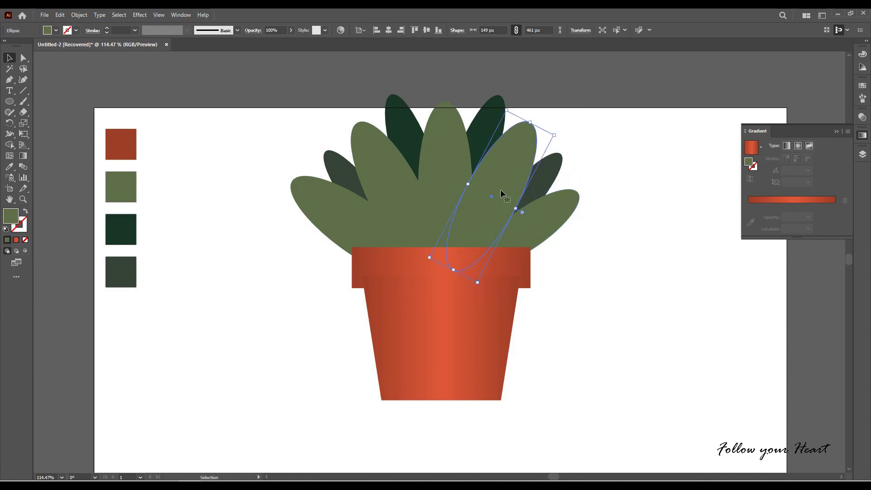
pyautogui.moveTo(553, 138); pyautogui.dragTo(551, 141)
pyautogui.click(359, 229)
pyautogui.moveTo(276, 205); pyautogui.dragTo(293, 207)
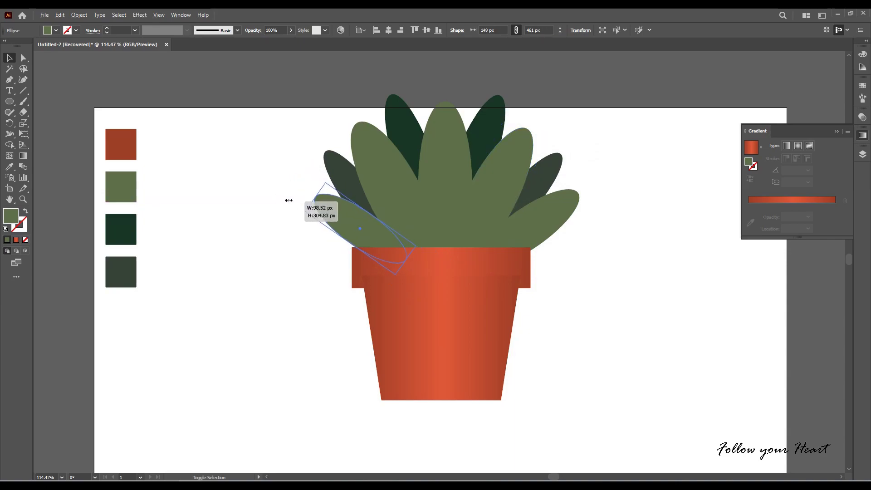
# Widen the pot rim evenly on both sides, then select all the leaves.
pyautogui.click(530, 270)
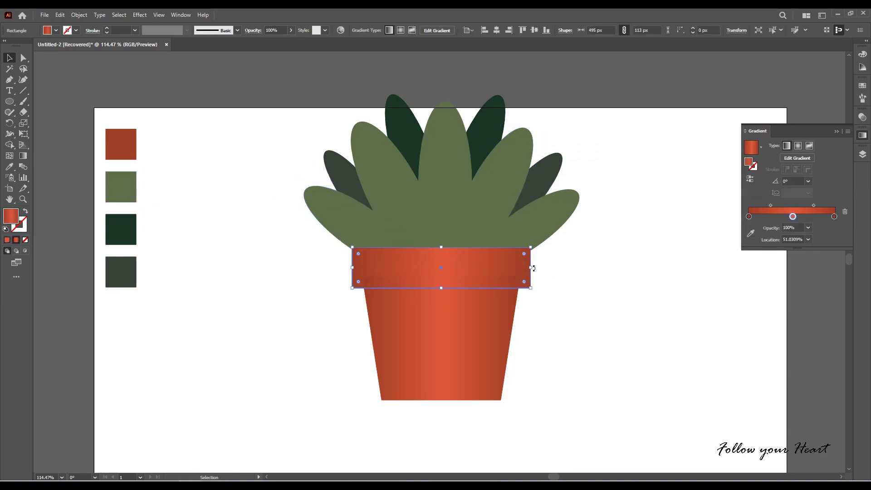
pyautogui.moveTo(530, 271); pyautogui.dragTo(535, 271)
pyautogui.hotkey('ctrl', 'shift', 'a')
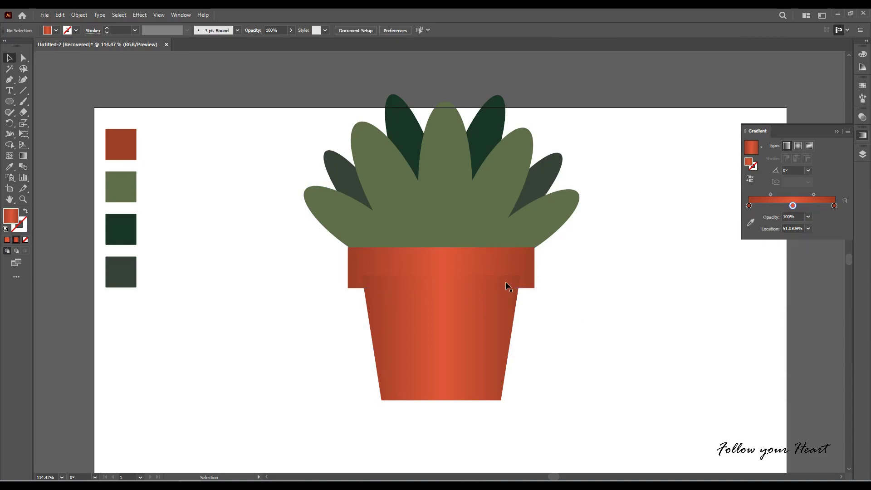
pyautogui.moveTo(275, 93); pyautogui.dragTo(579, 212)
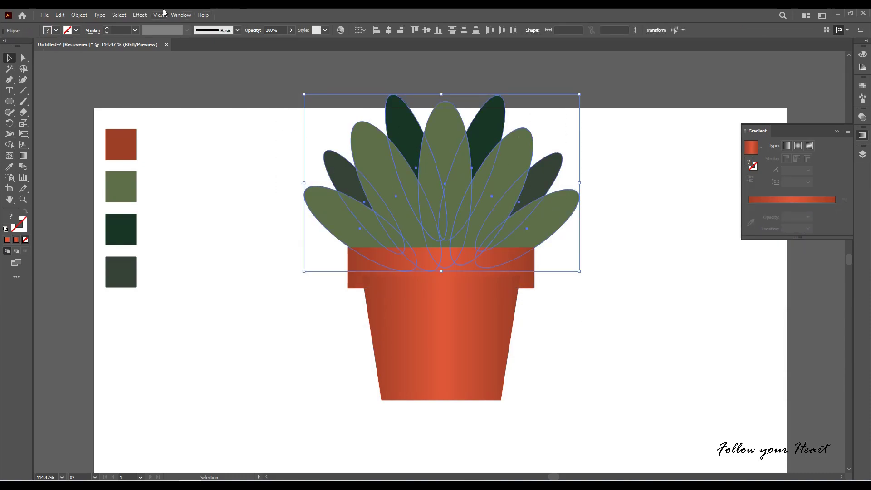
# Divide all the leaves and the pot rim at their overlaps using Pathfinder.
pyautogui.click(178, 15)
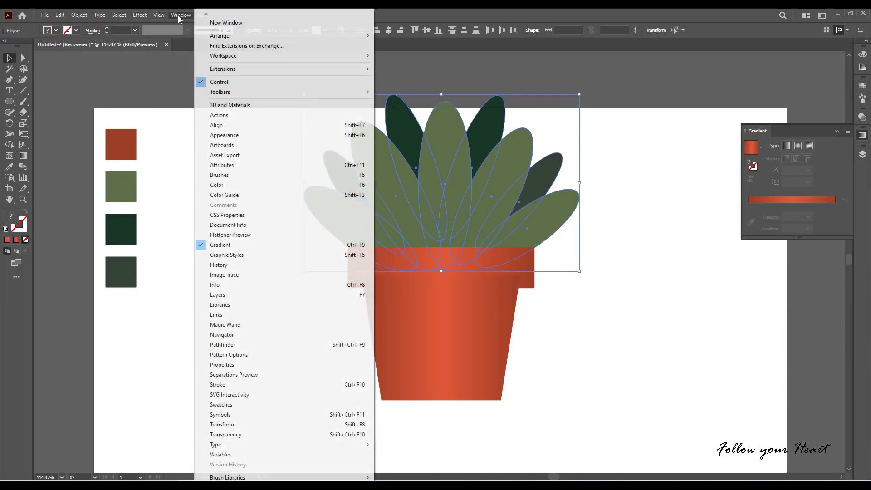
pyautogui.click(152, 68)
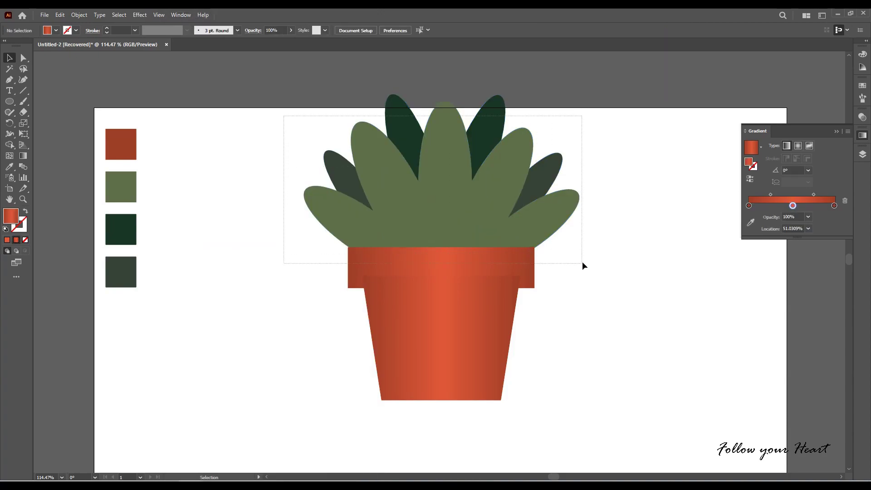
pyautogui.moveTo(284, 115); pyautogui.dragTo(582, 264)
pyautogui.click(188, 16)
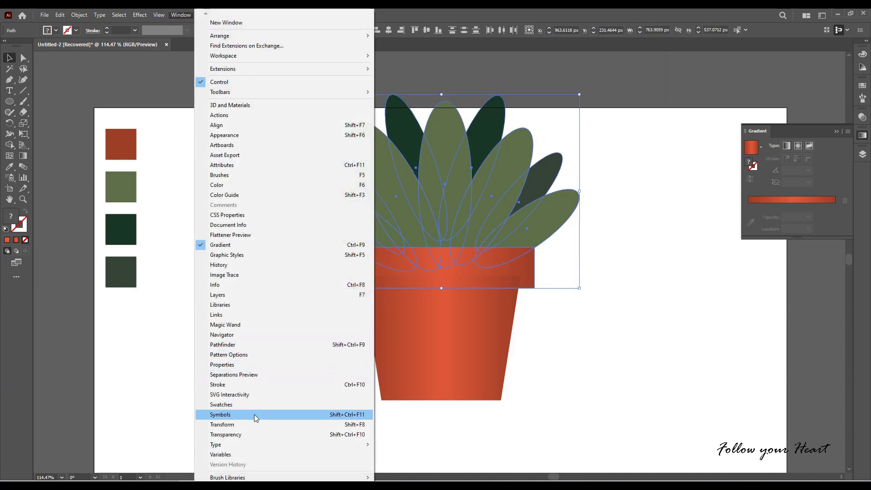
pyautogui.click(242, 346)
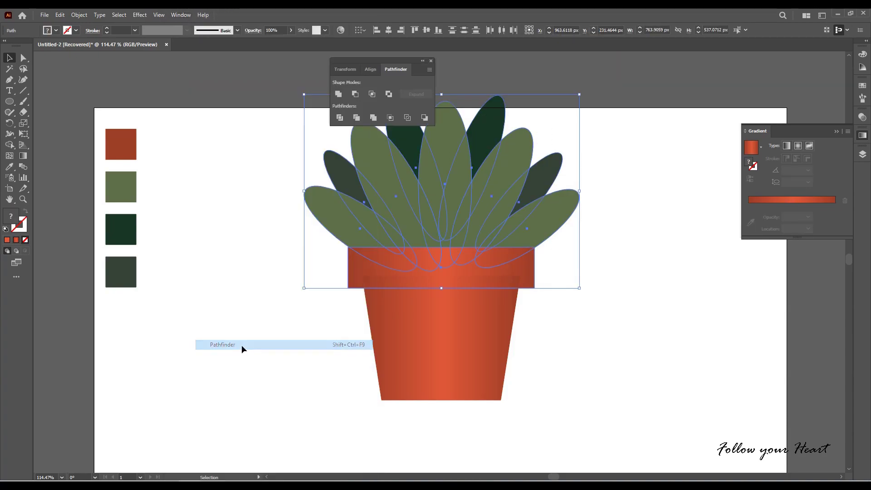
pyautogui.click(340, 118)
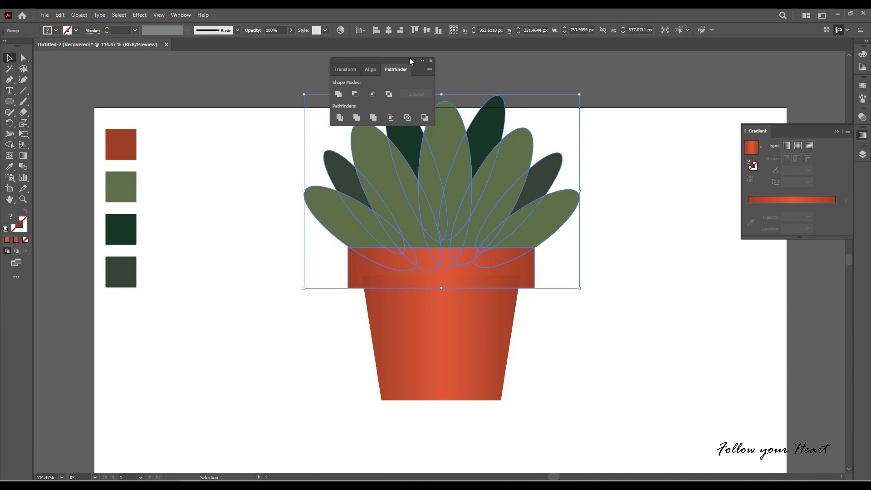
pyautogui.moveTo(394, 65); pyautogui.dragTo(692, 251)
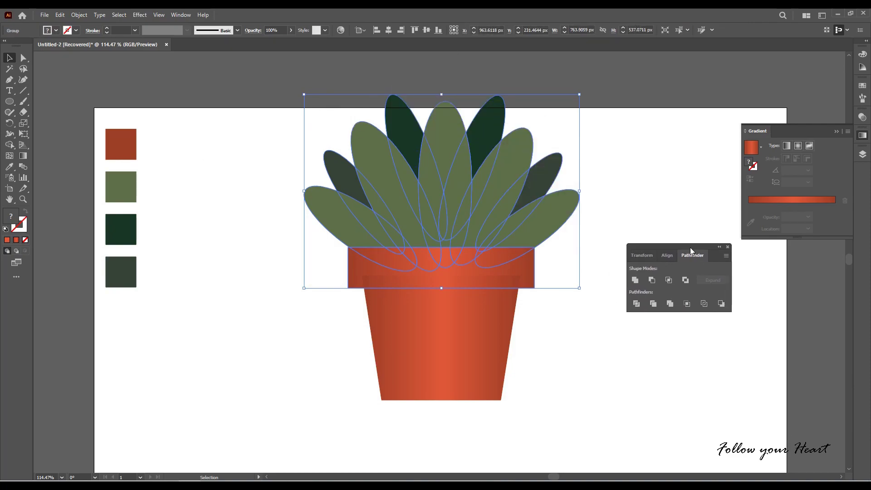
pyautogui.click(10, 144)
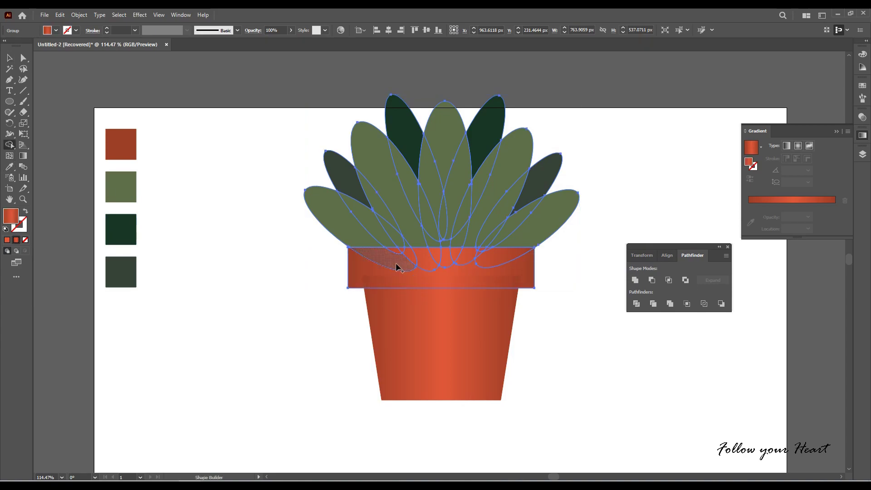
# Shape-build the pieces into whole red-gradient leaves, merging the leaf bottoms into the rim.
pyautogui.moveTo(438, 259)
pyautogui.mouseDown()
pyautogui.moveTo(482, 258)
pyautogui.moveTo(404, 261)
pyautogui.mouseUp()
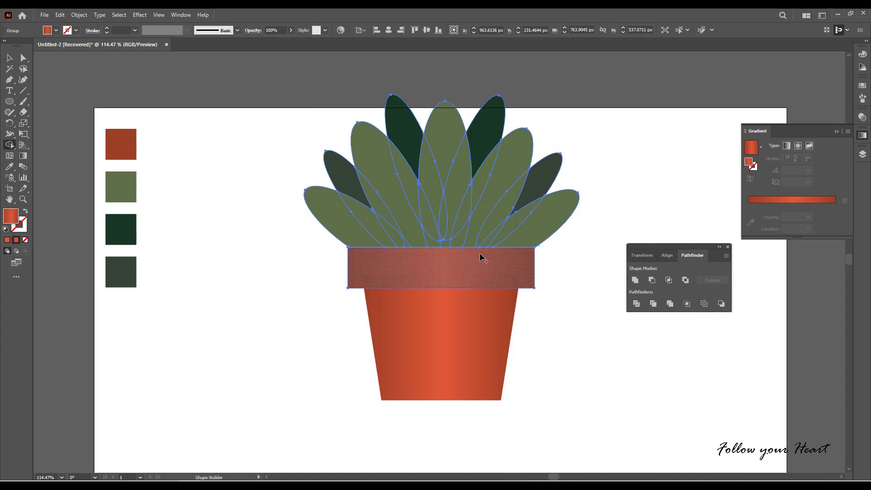
pyautogui.click(381, 230)
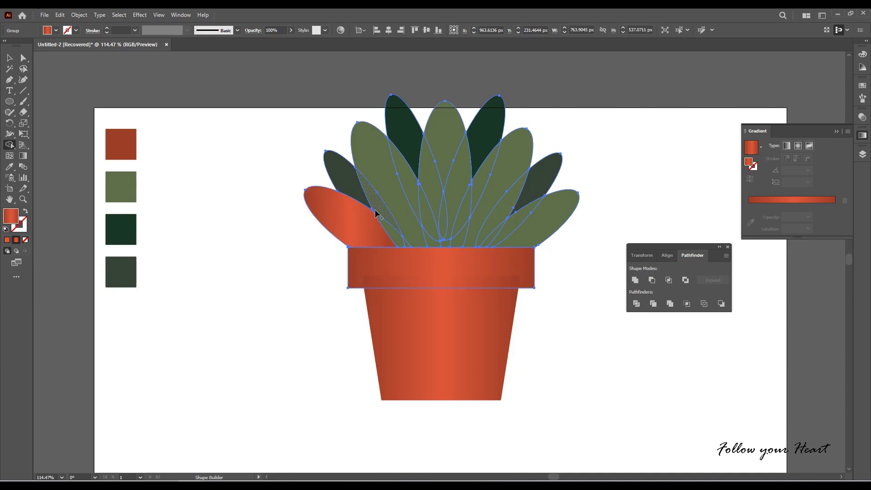
pyautogui.click(417, 214)
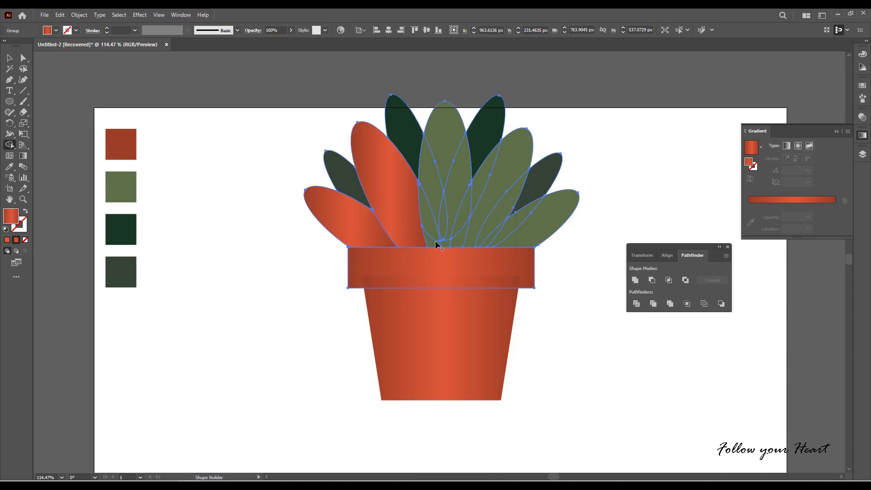
pyautogui.moveTo(445, 245); pyautogui.dragTo(442, 225)
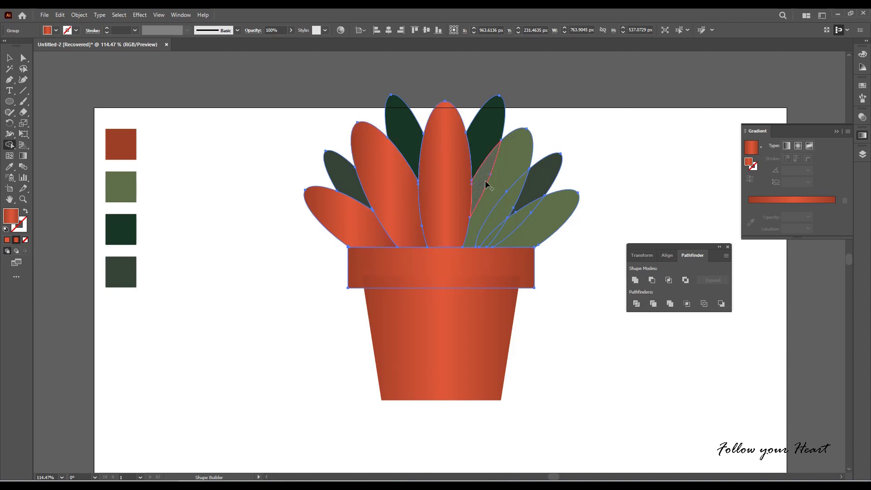
pyautogui.moveTo(486, 184)
pyautogui.mouseDown()
pyautogui.moveTo(494, 242)
pyautogui.moveTo(520, 179)
pyautogui.mouseUp()
pyautogui.moveTo(491, 136)
pyautogui.mouseDown()
pyautogui.moveTo(406, 132)
pyautogui.moveTo(358, 181)
pyautogui.mouseUp()
# Undo the all-green recolour and ungroup the plant into separate leaves.
pyautogui.press('v')
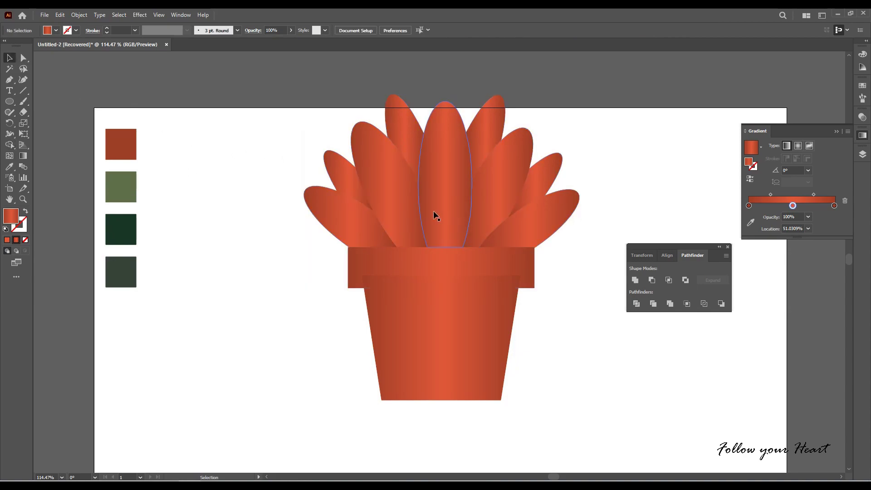
pyautogui.click(440, 211)
pyautogui.press('i')
pyautogui.click(122, 186)
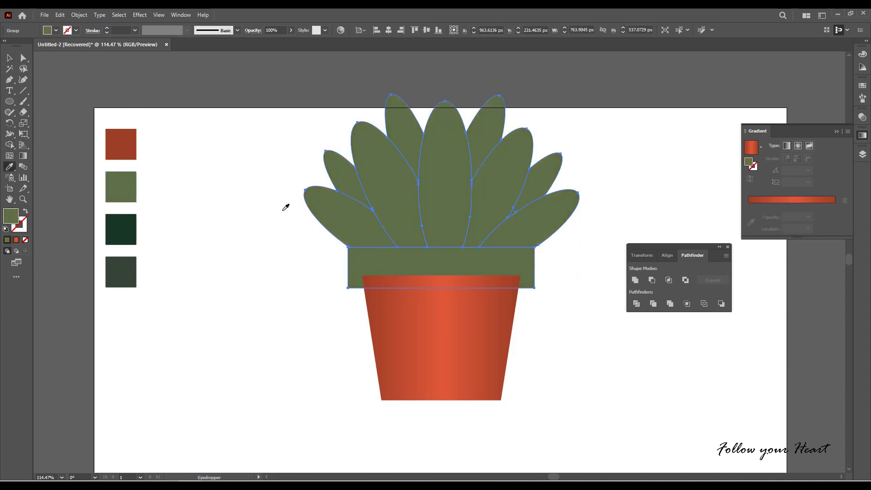
pyautogui.press('v')
pyautogui.rightClick(437, 179)
pyautogui.rightClick(383, 239)
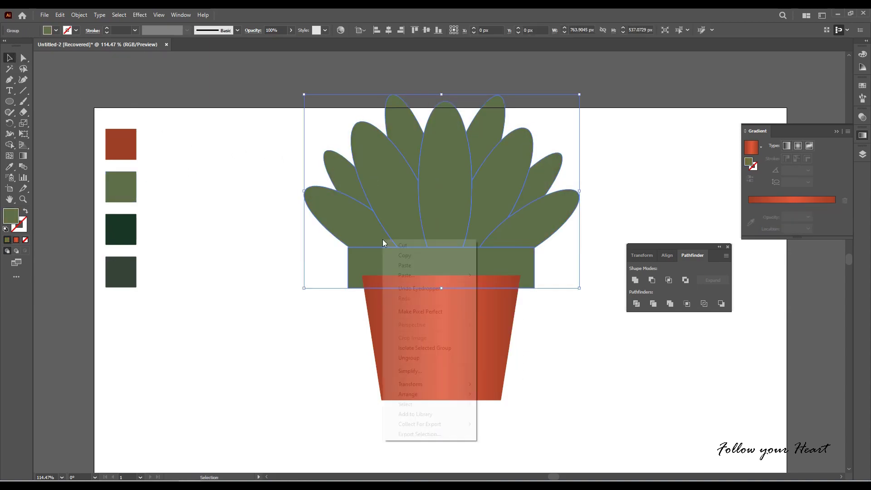
pyautogui.click(411, 348)
pyautogui.hotkey('ctrl', 'z')
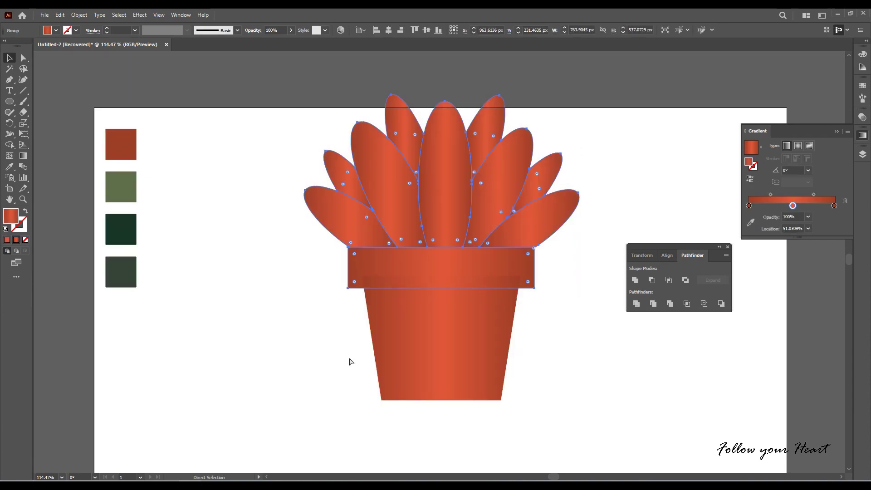
pyautogui.click(386, 215)
pyautogui.rightClick(466, 206)
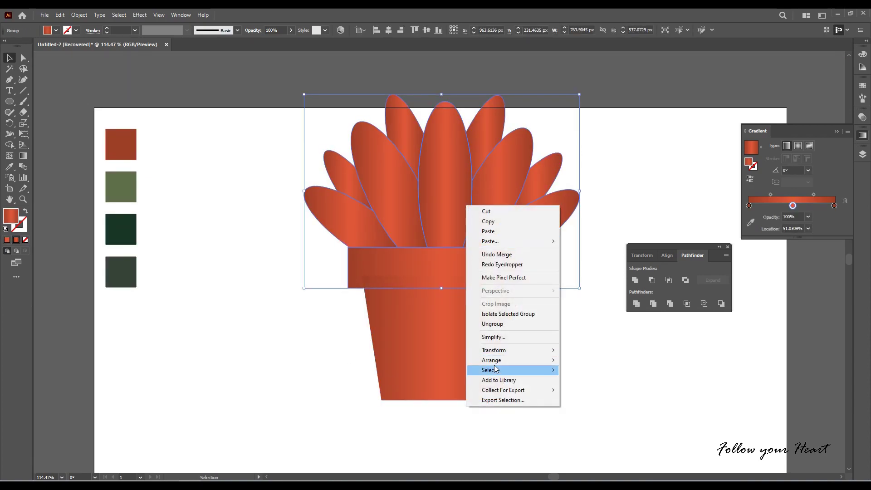
pyautogui.click(488, 324)
pyautogui.click(313, 362)
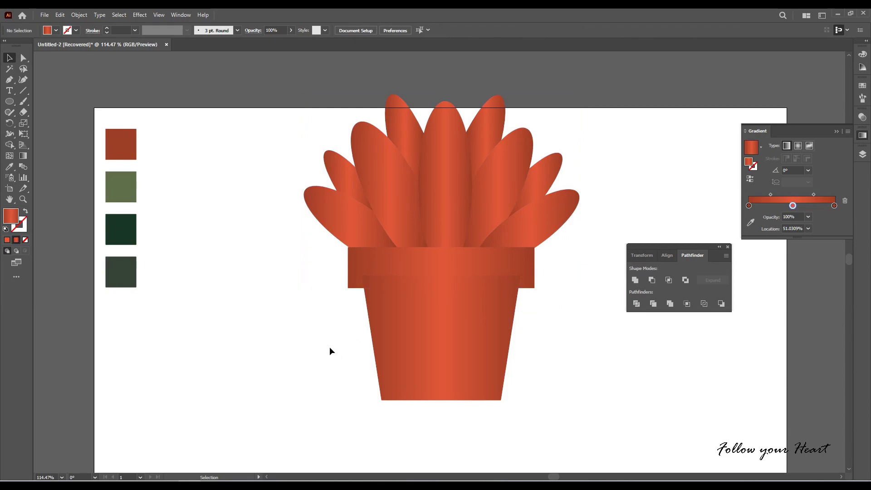
# Colour the centre leaf and its neighbouring leaves with the green swatch.
pyautogui.click(451, 189)
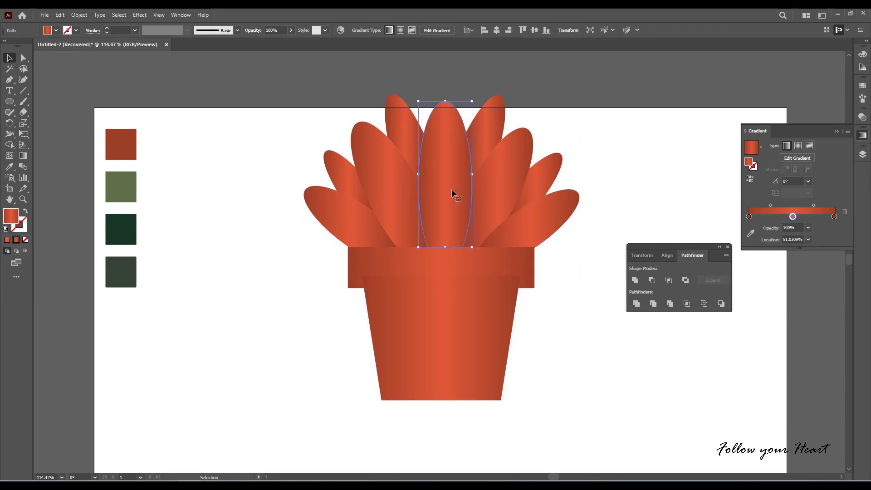
pyautogui.press('i')
pyautogui.click(124, 186)
pyautogui.press('v')
pyautogui.click(377, 215)
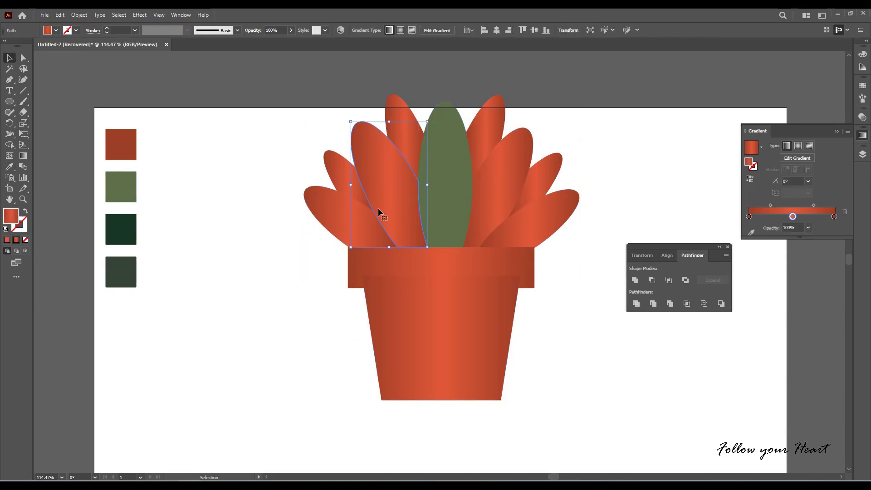
pyautogui.keyDown('shift'); pyautogui.click(533, 224); pyautogui.keyUp('shift')
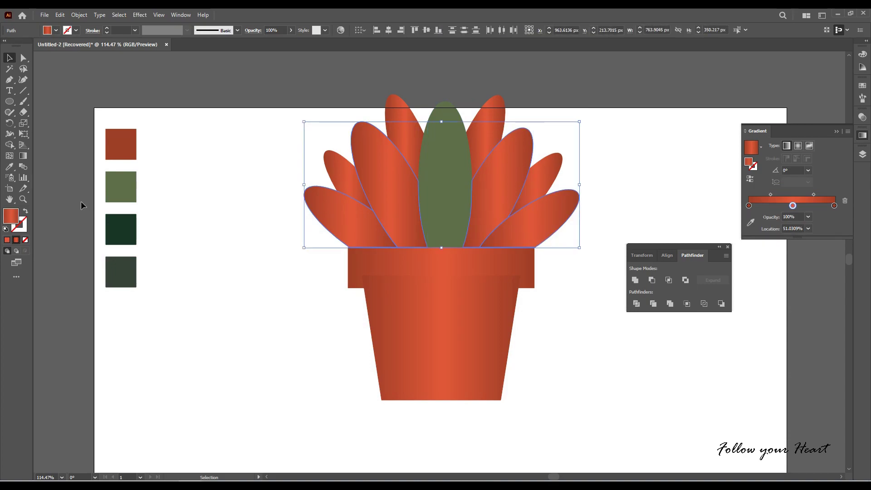
pyautogui.press('i')
pyautogui.click(136, 184)
pyautogui.click(9, 58)
pyautogui.click(227, 127)
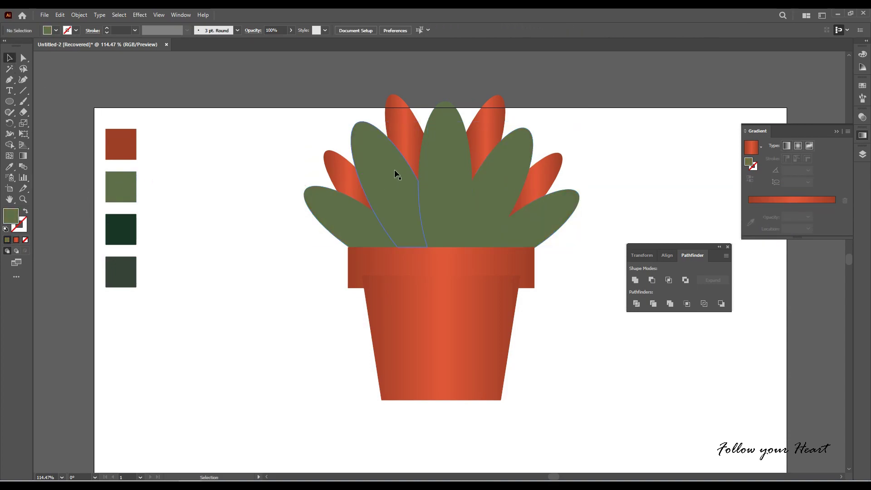
# Colour the two top back leaves with the dark green swatch.
pyautogui.click(400, 140)
pyautogui.keyDown('shift'); pyautogui.click(486, 120); pyautogui.keyUp('shift')
pyautogui.press('i')
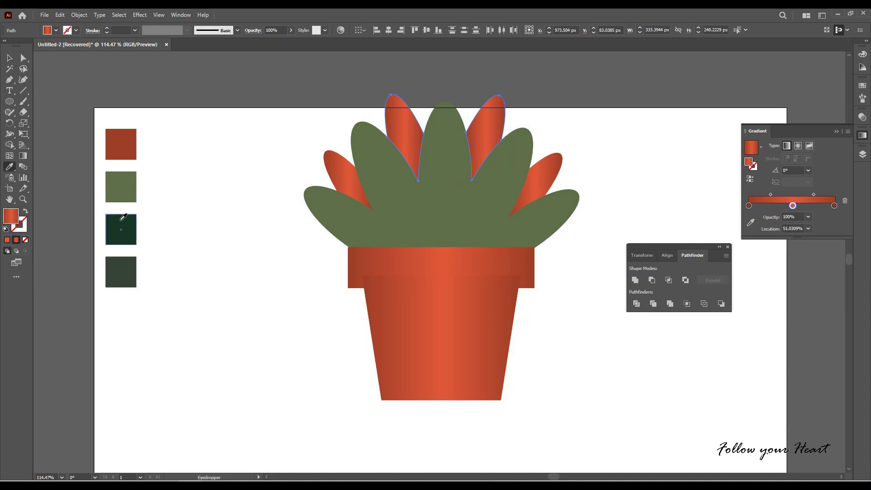
pyautogui.click(120, 230)
# Give both small red side leaves the dark grey-green swatch colour.
pyautogui.click(9, 58)
pyautogui.click(358, 200)
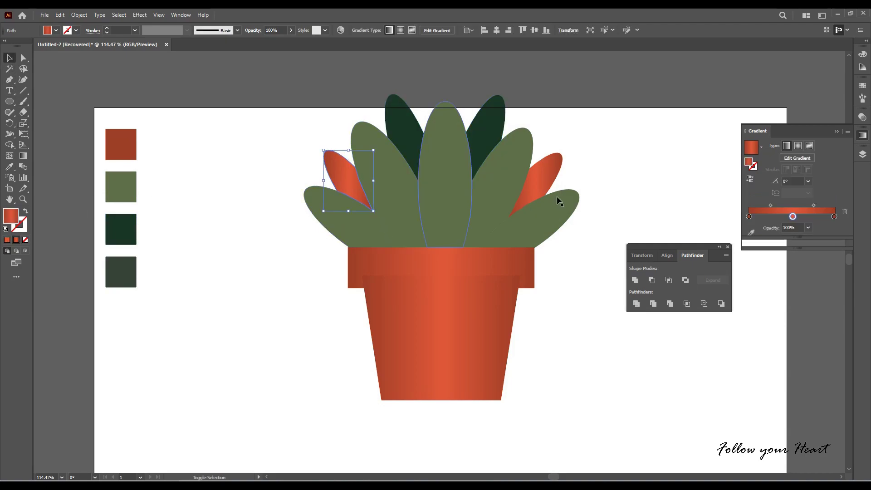
pyautogui.keyDown('shift'); pyautogui.click(546, 185); pyautogui.keyUp('shift')
pyautogui.press('i')
pyautogui.click(133, 265)
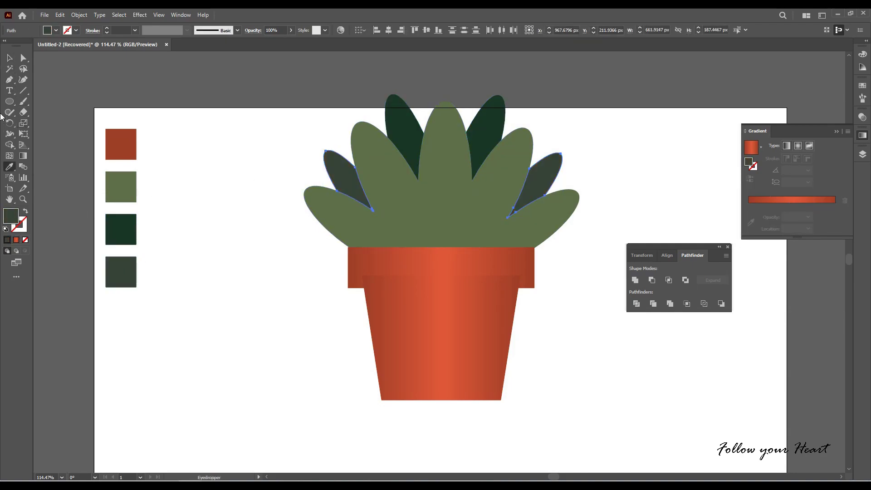
pyautogui.click(10, 58)
# Select the three big front leaves and show the Color sliders.
pyautogui.click(191, 227)
pyautogui.click(385, 191)
pyautogui.keyDown('shift'); pyautogui.click(447, 182); pyautogui.keyUp('shift')
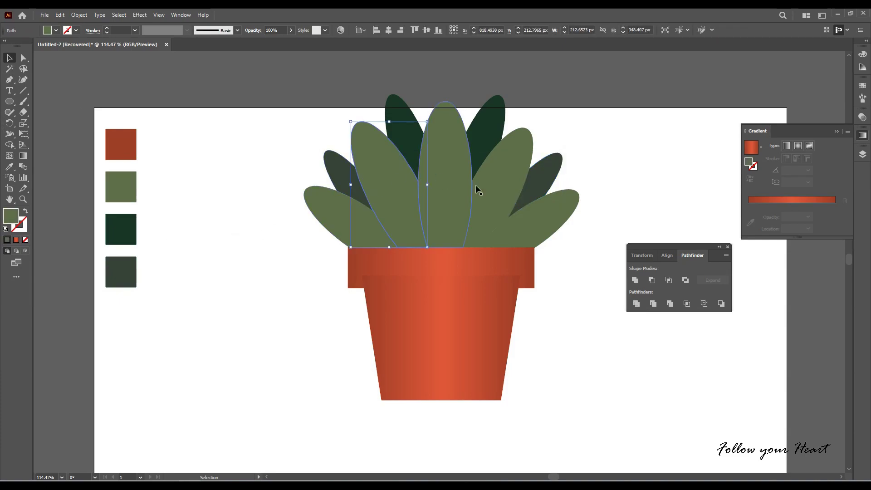
pyautogui.keyDown('shift'); pyautogui.click(511, 184); pyautogui.keyUp('shift')
pyautogui.click(863, 56)
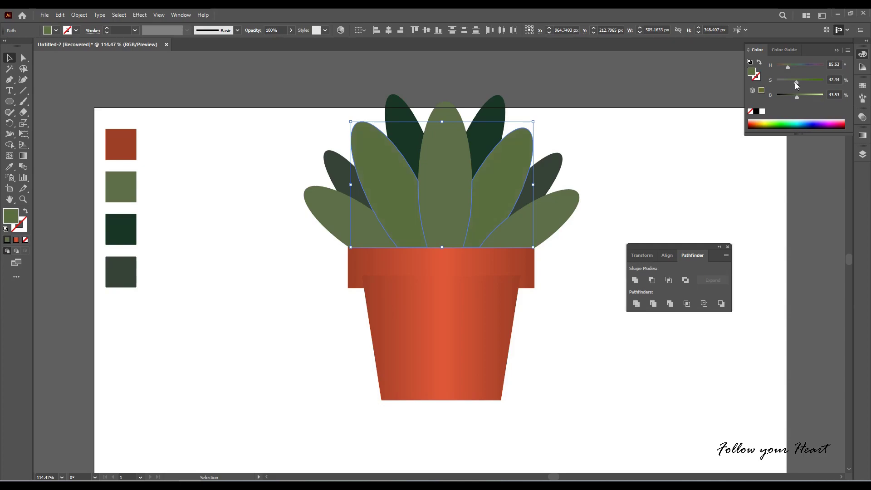
# Raise the big leaves' saturation and brighten the two lower leaves.
pyautogui.moveTo(795, 82); pyautogui.dragTo(792, 82)
pyautogui.click(544, 227)
pyautogui.keyDown('shift'); pyautogui.click(344, 232); pyautogui.keyUp('shift')
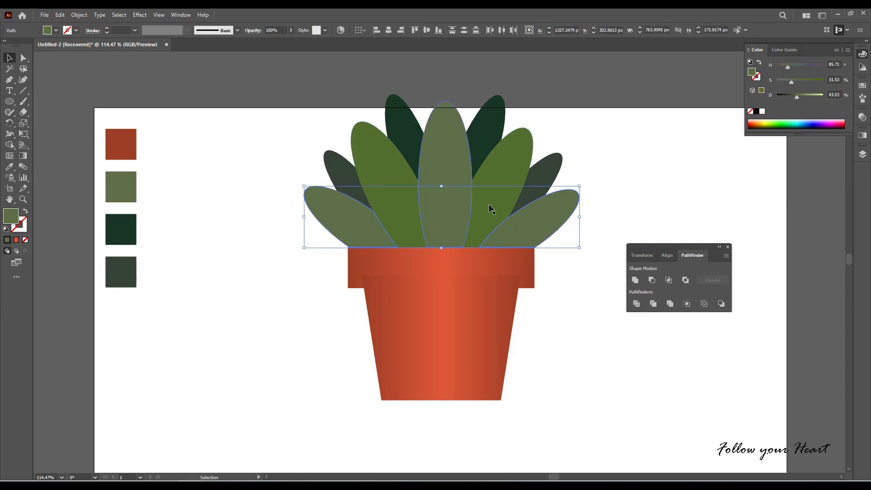
pyautogui.moveTo(797, 96); pyautogui.dragTo(802, 97)
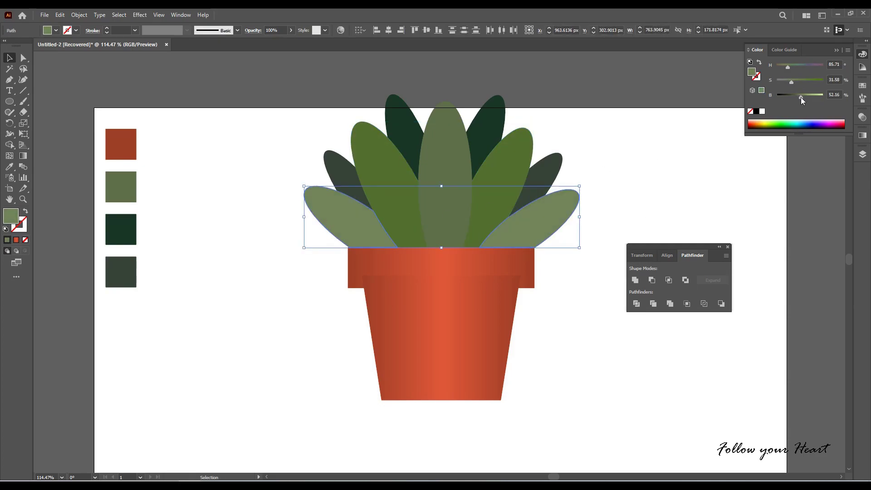
# Select all the leaves and open Window > 3D and Materials.
pyautogui.click(659, 128)
pyautogui.moveTo(303, 116); pyautogui.dragTo(570, 219)
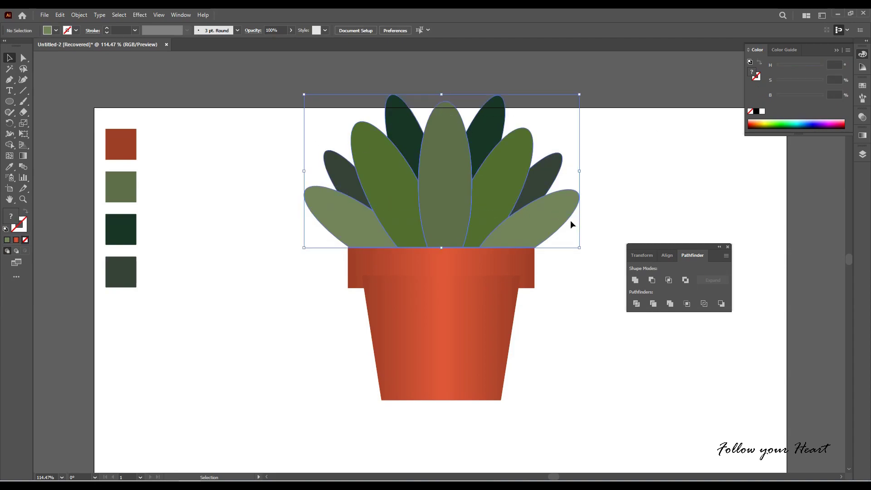
pyautogui.click(140, 17)
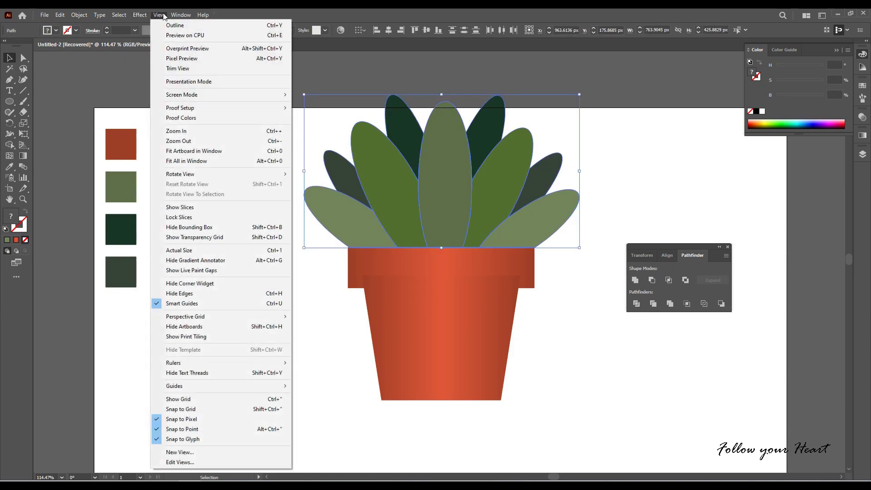
pyautogui.click(243, 105)
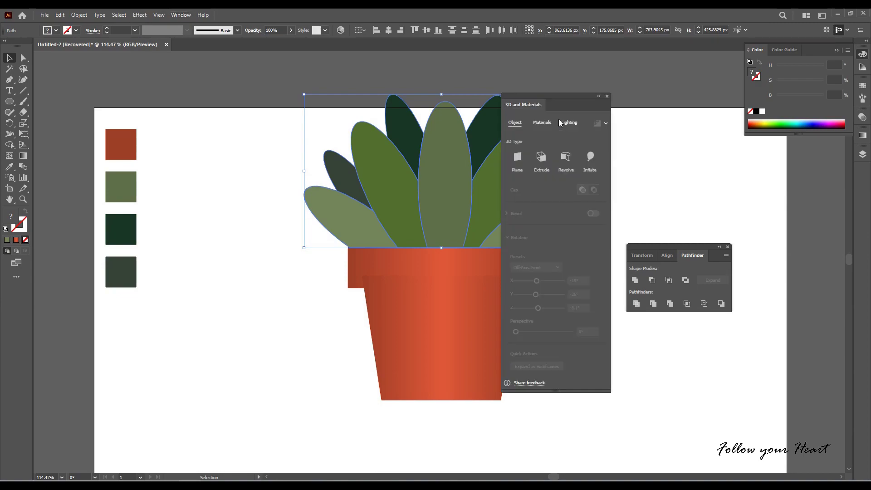
# Apply Inflate to all selected leaves, giving Standard-lit rounded 3D shading.
pyautogui.moveTo(567, 103); pyautogui.dragTo(668, 119)
pyautogui.click(693, 173)
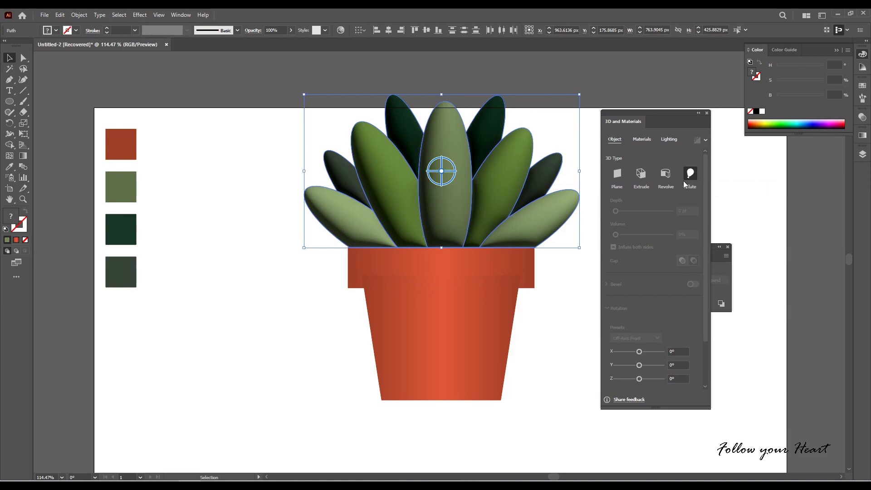
pyautogui.click(669, 140)
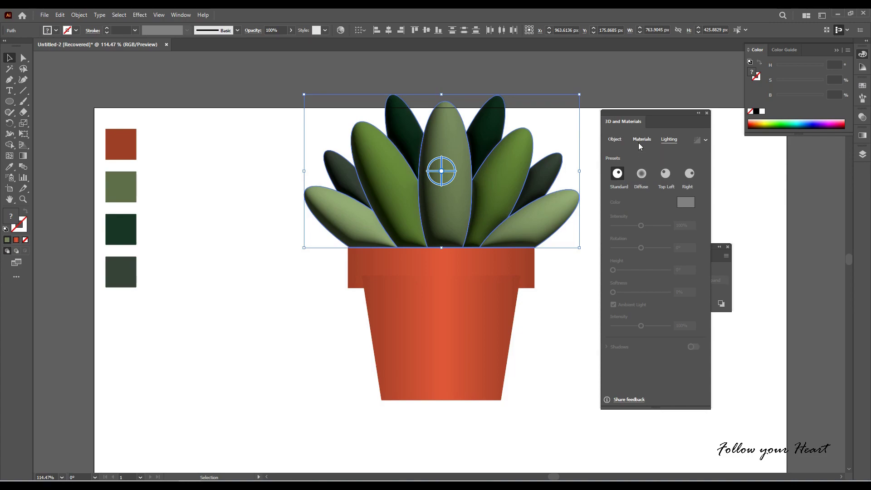
# Nudge the pot body down two steps and inflate the rim and body.
pyautogui.moveTo(658, 116); pyautogui.dragTo(673, 123)
pyautogui.click(483, 277)
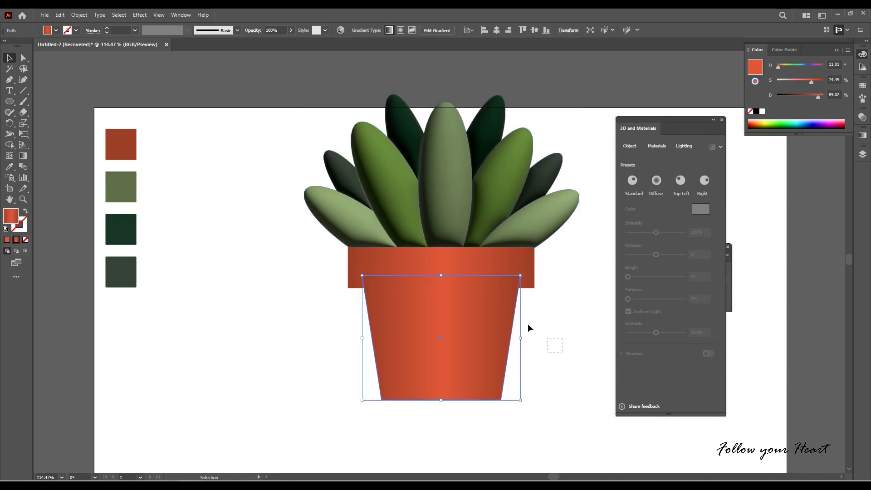
pyautogui.press('Down')
pyautogui.press('Down')
pyautogui.press('Down')
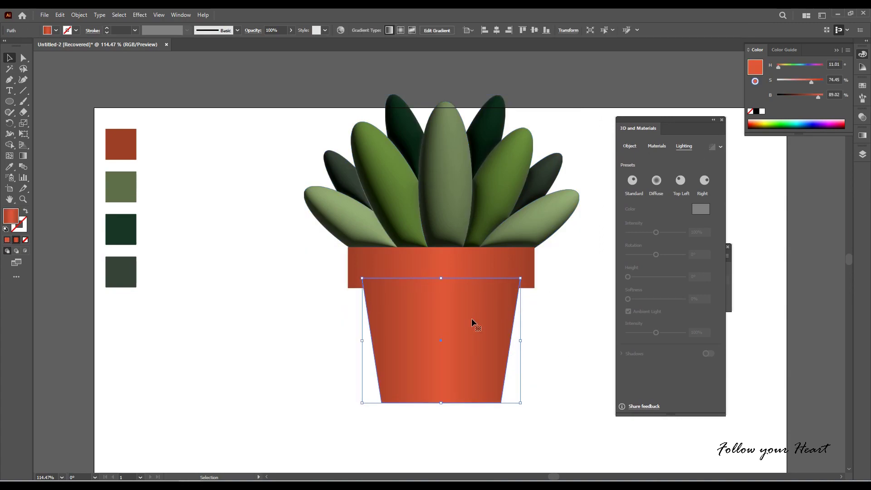
pyautogui.press('Down')
pyautogui.press('Down')
pyautogui.press('Down')
pyautogui.press('Down')
pyautogui.press('Down')
pyautogui.press('Down')
pyautogui.press('Down')
pyautogui.press('Down')
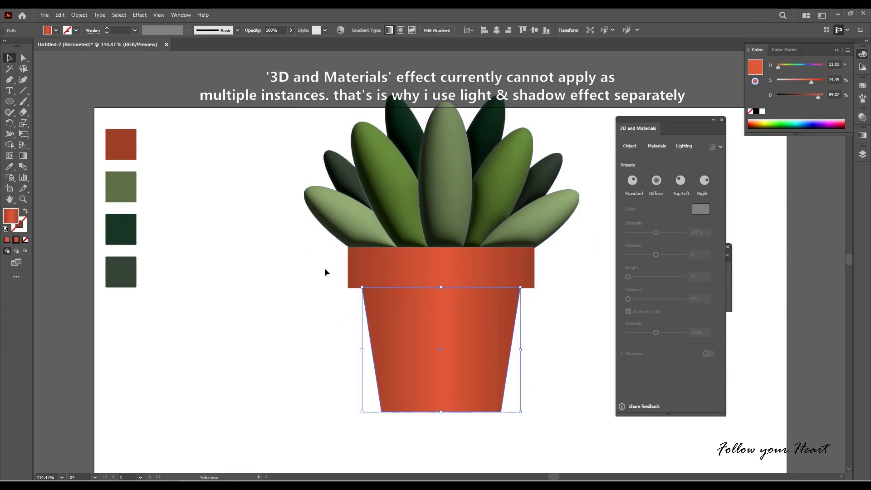
pyautogui.moveTo(325, 272); pyautogui.dragTo(409, 304)
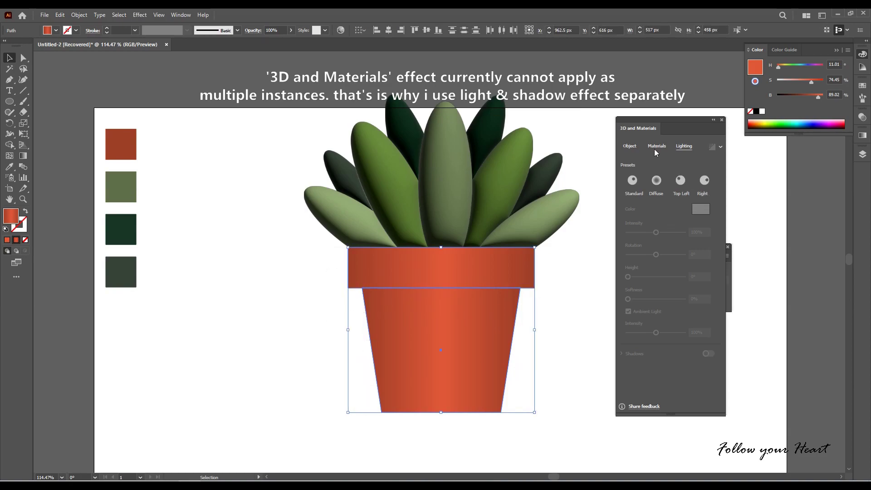
pyautogui.click(630, 147)
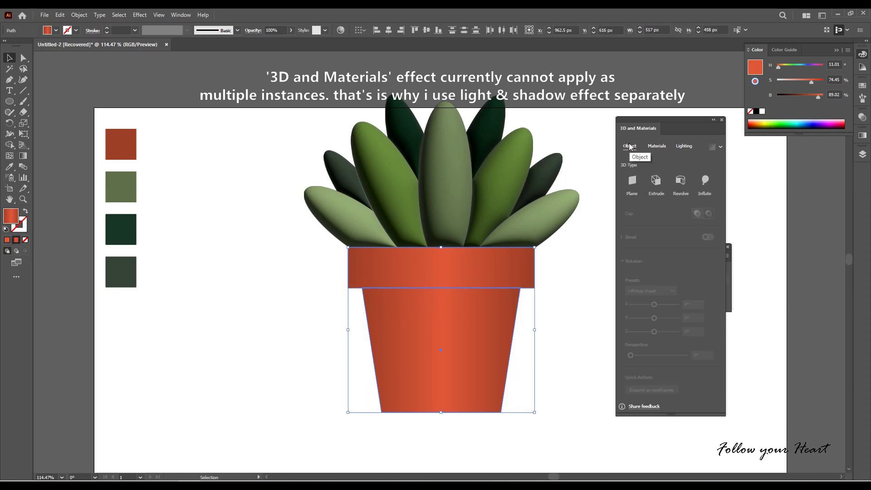
pyautogui.click(706, 181)
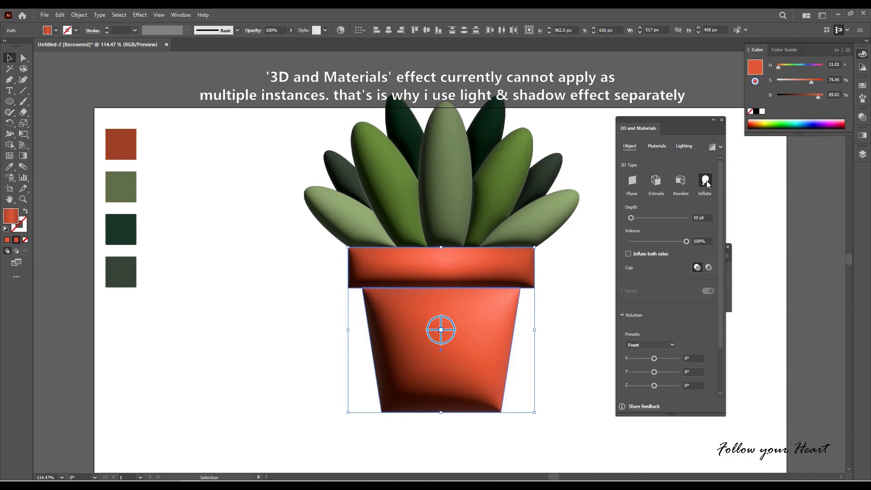
# Light the whole plant and pot with the Top Left lighting preset.
pyautogui.moveTo(613, 99); pyautogui.dragTo(302, 414)
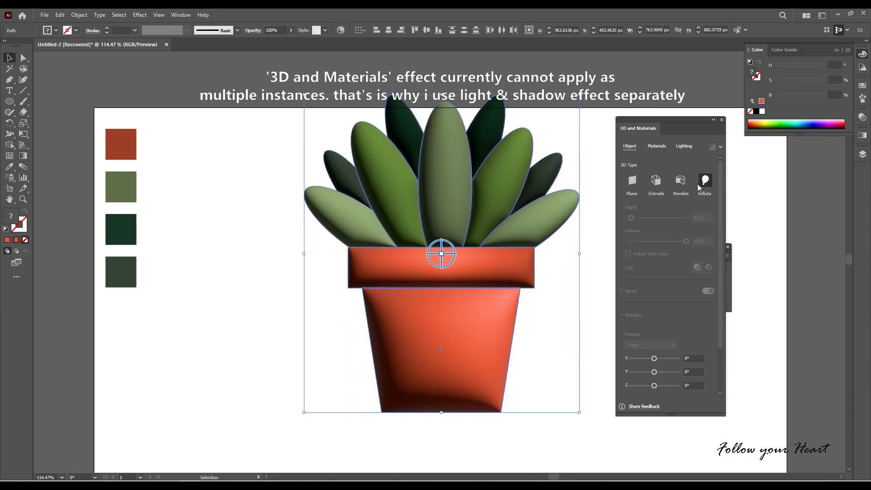
pyautogui.click(683, 146)
pyautogui.click(657, 185)
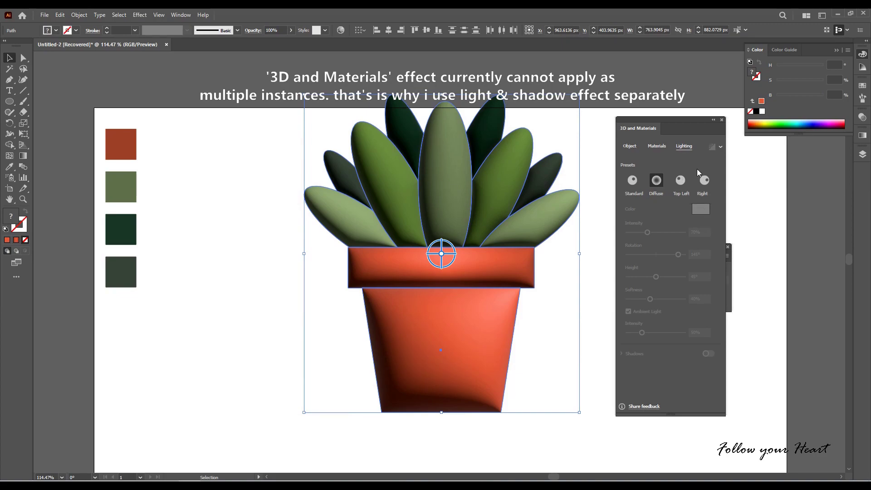
pyautogui.click(680, 186)
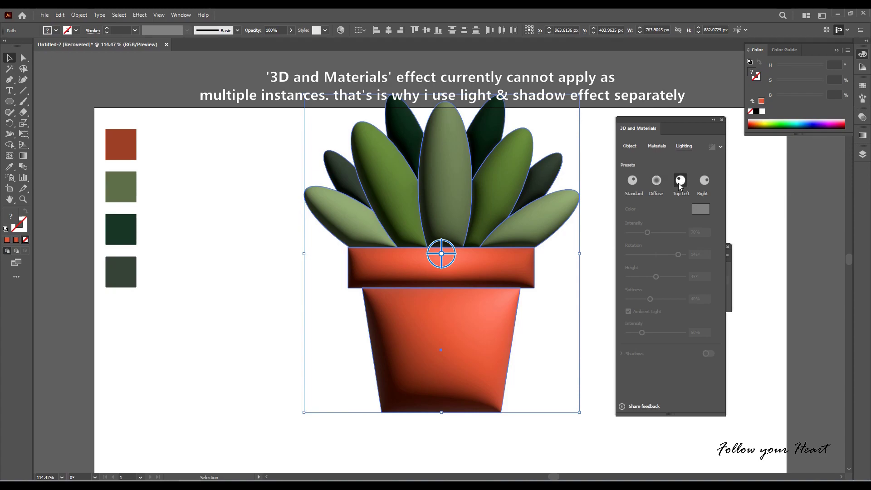
pyautogui.click(601, 273)
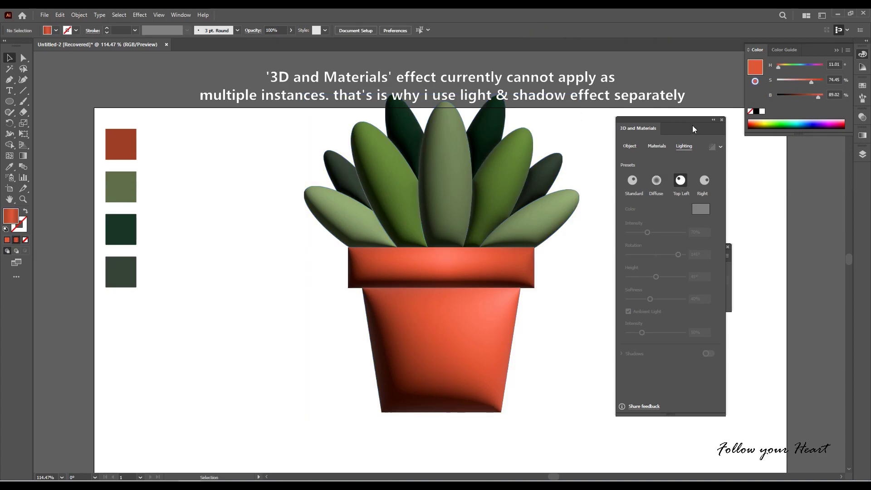
# Scale the whole potted plant down to about half size and zoom in.
pyautogui.moveTo(693, 126); pyautogui.dragTo(746, 145)
pyautogui.keyDown('alt'); pyautogui.click(585, 311); pyautogui.keyUp('alt')
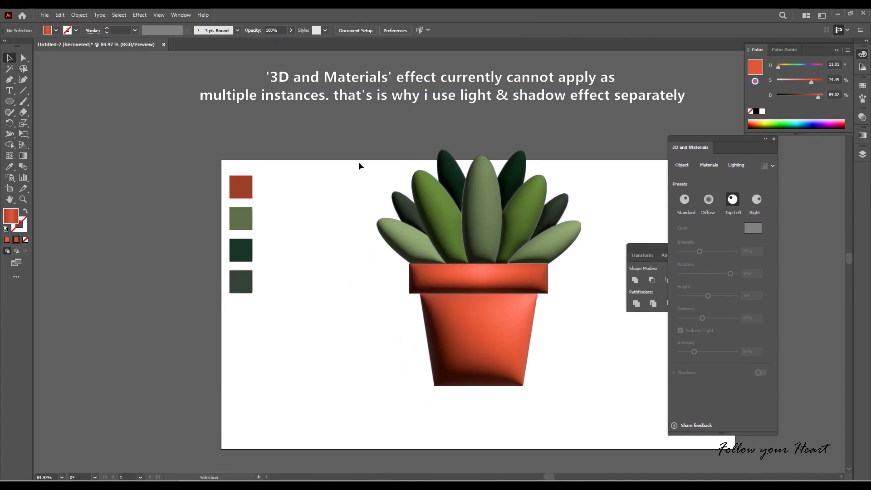
pyautogui.moveTo(359, 162); pyautogui.dragTo(581, 374)
pyautogui.moveTo(583, 151); pyautogui.dragTo(545, 218)
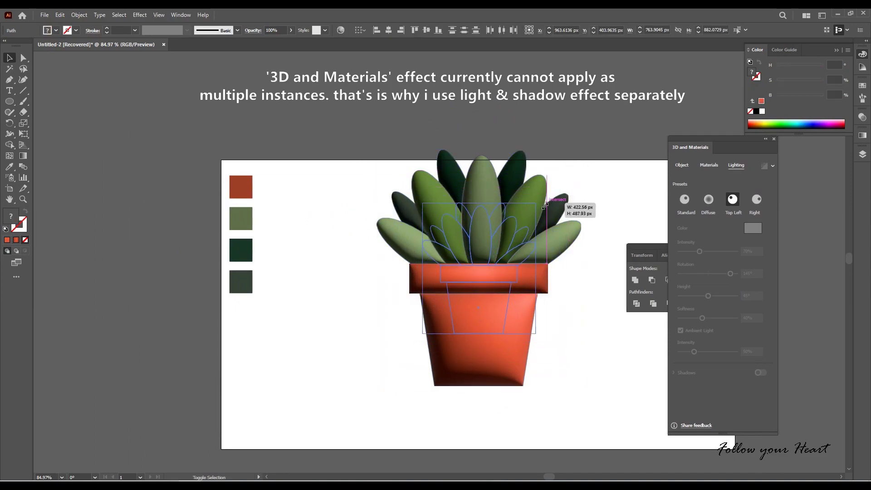
pyautogui.moveTo(585, 308); pyautogui.dragTo(586, 307)
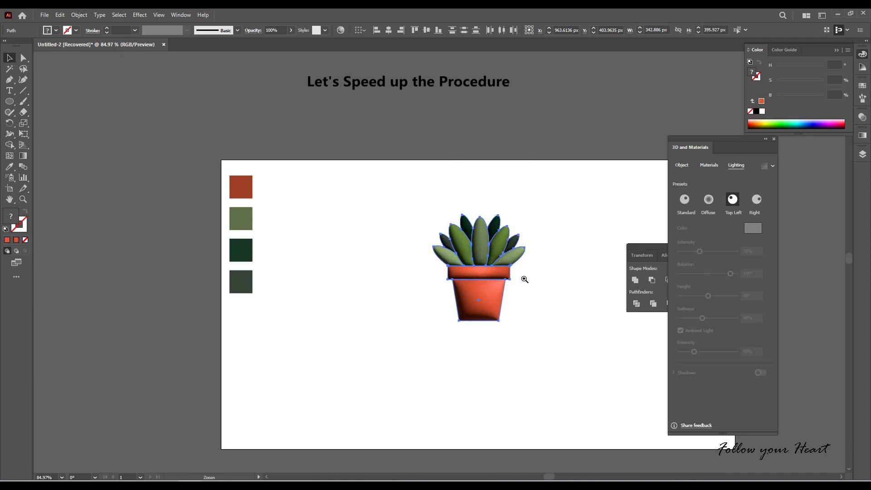
pyautogui.moveTo(524, 274); pyautogui.dragTo(649, 338)
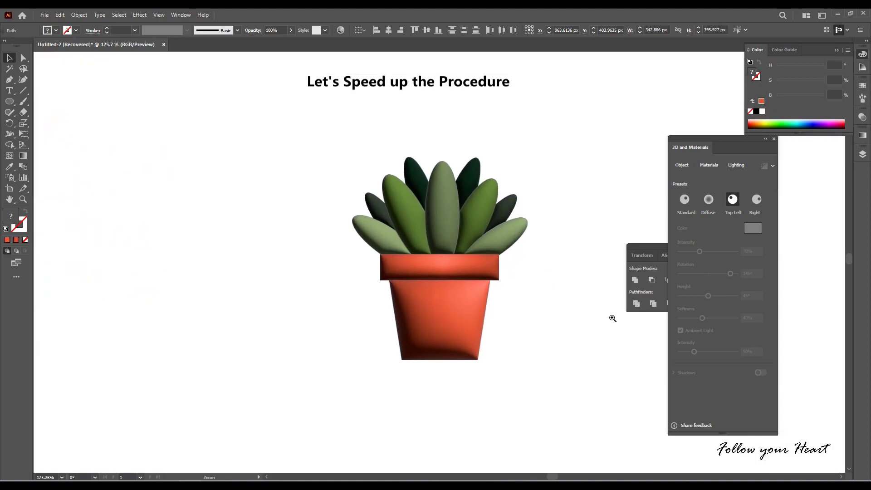
# Light the lower-right leaf from the top left and the upper-right leaf from the right.
pyautogui.click(686, 201)
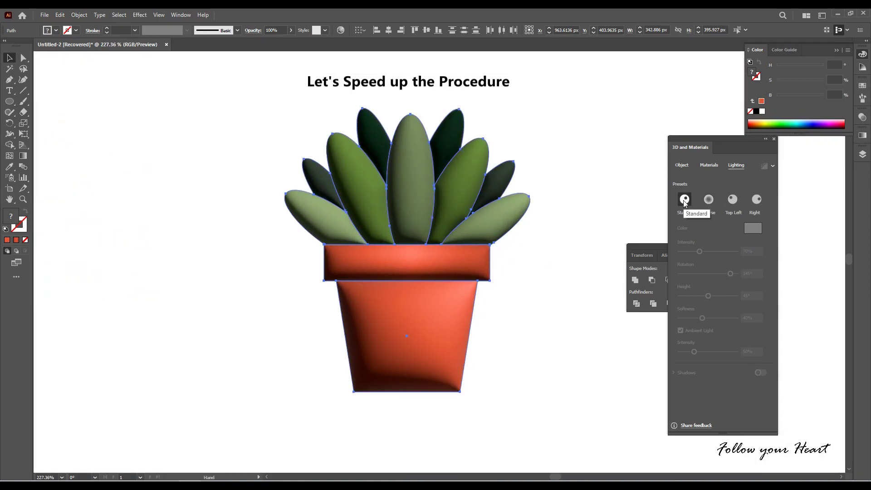
pyautogui.click(450, 182)
pyautogui.click(486, 219)
pyautogui.click(733, 200)
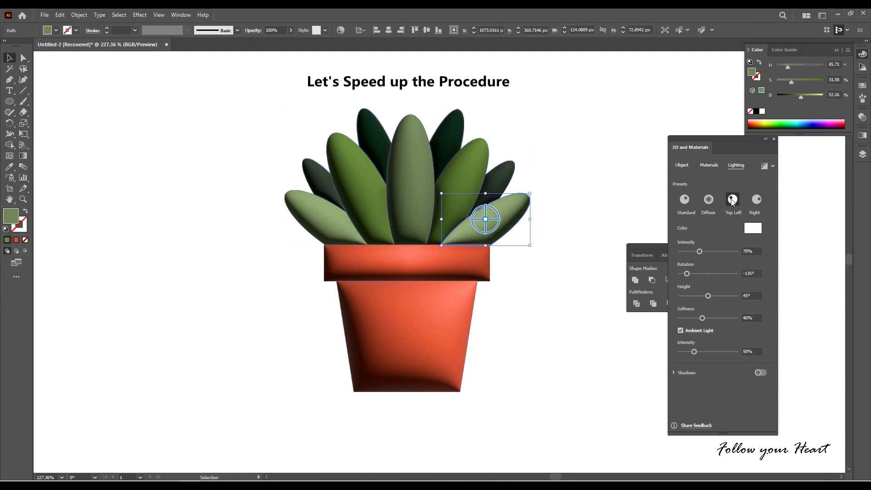
pyautogui.click(491, 190)
pyautogui.click(757, 201)
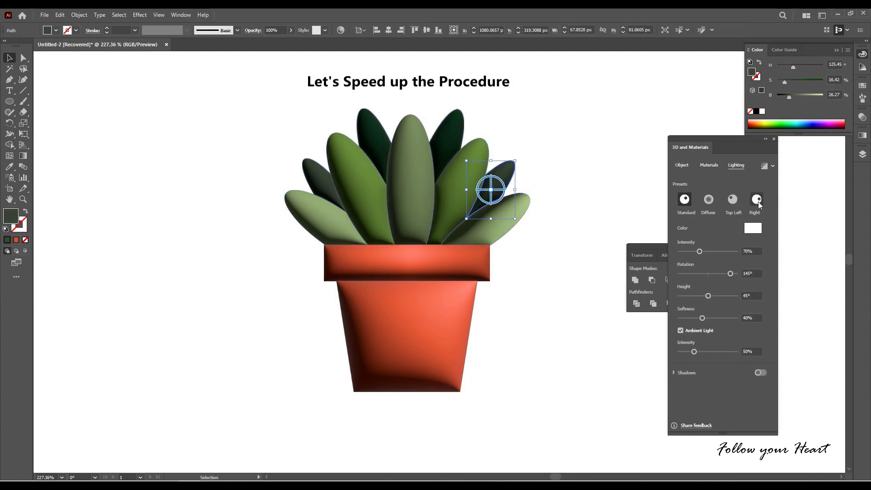
# Set light directions for the left and back-left leaves, then select the pot parts.
pyautogui.click(456, 182)
pyautogui.click(444, 136)
pyautogui.click(408, 182)
pyautogui.click(374, 146)
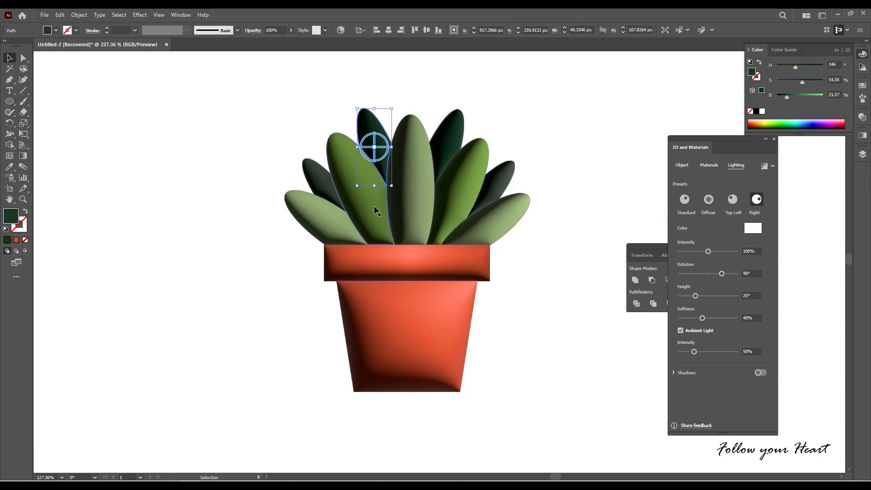
pyautogui.click(370, 204)
pyautogui.click(313, 213)
pyautogui.click(394, 263)
# Select the pot body and enable Shadows in the 3D Lighting settings.
pyautogui.click(399, 327)
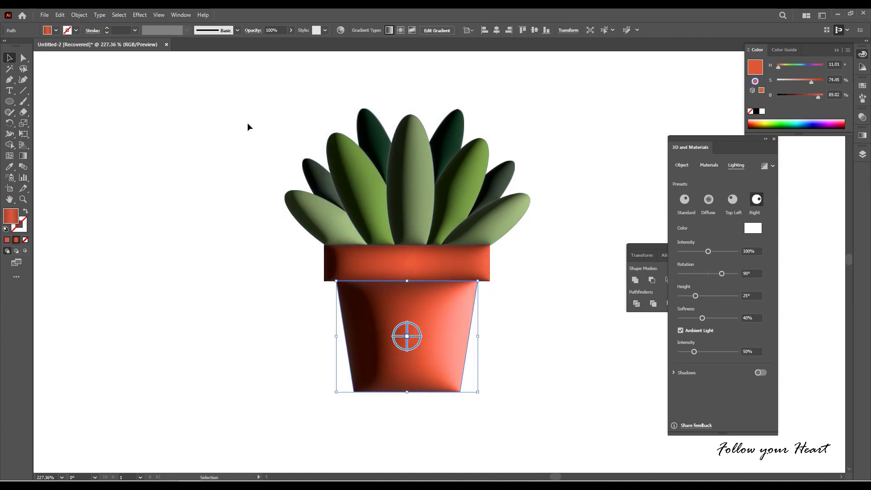
pyautogui.hotkey('ctrl', 'a')
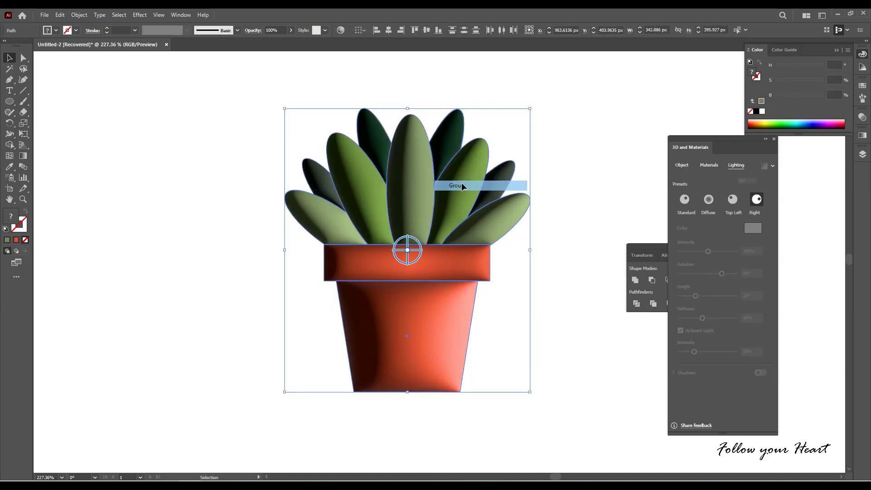
pyautogui.hotkey('ctrl', 'g')
pyautogui.click(560, 365)
pyautogui.click(403, 305)
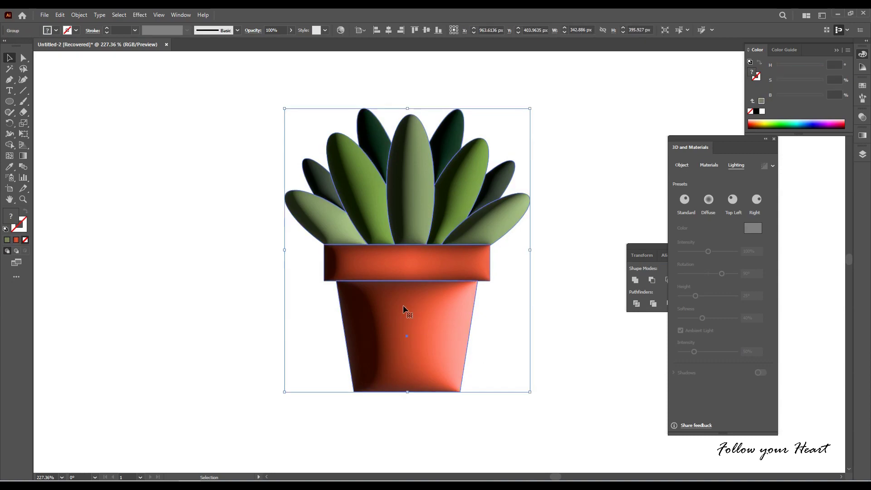
pyautogui.hotkey('ctrl', 'z')
pyautogui.hotkey('ctrl', 'z')
pyautogui.hotkey('ctrl', 'z')
pyautogui.hotkey('ctrl', 'z')
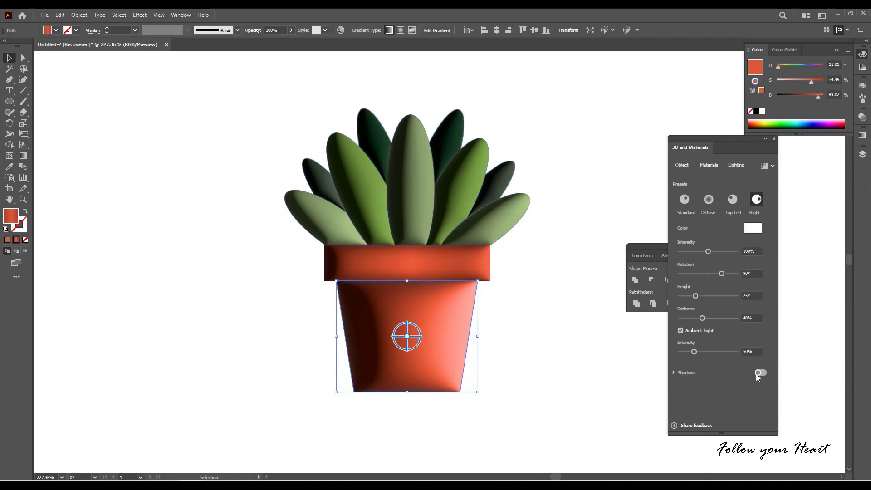
pyautogui.click(761, 372)
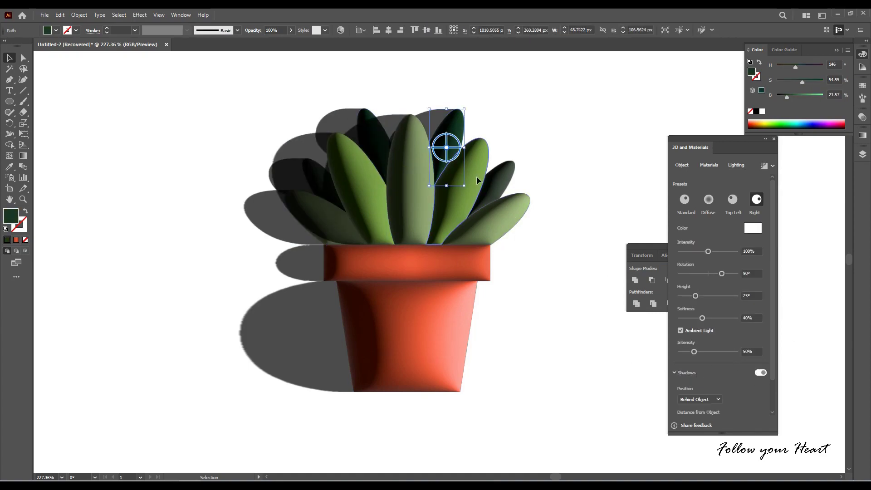
pyautogui.click(581, 214)
# Close the 3D and colour panels and undo an accidental leaf move.
pyautogui.click(774, 139)
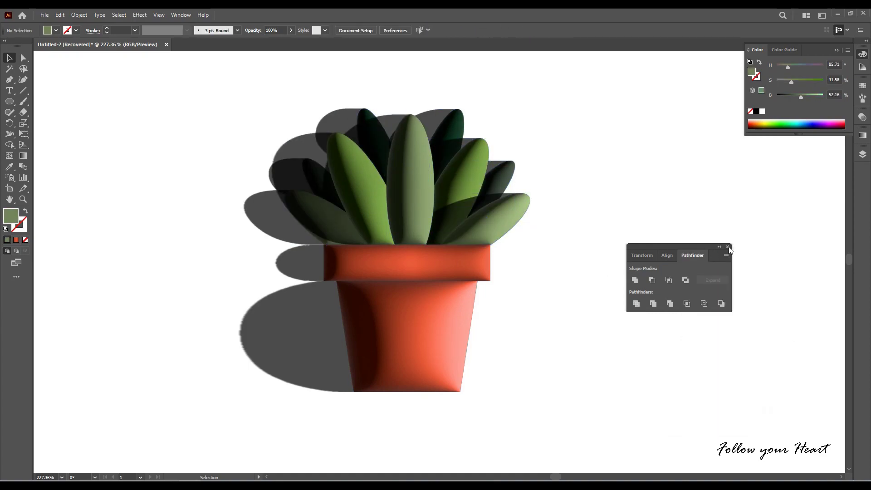
pyautogui.click(729, 247)
pyautogui.scroll(3, 467, 360)
pyautogui.scroll(-2, 467, 360)
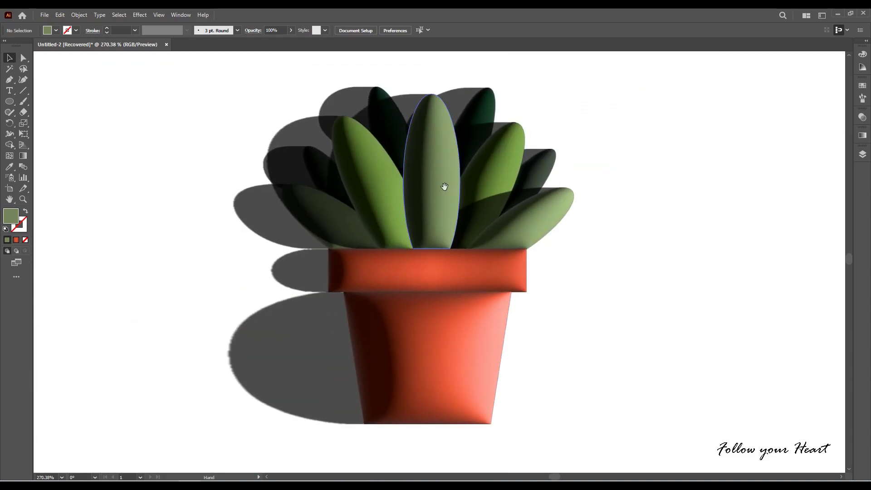
pyautogui.scroll(-2, 445, 187)
pyautogui.scroll(-2, 418, 252)
pyautogui.scroll(-2, 490, 357)
pyautogui.moveTo(477, 209); pyautogui.dragTo(621, 301)
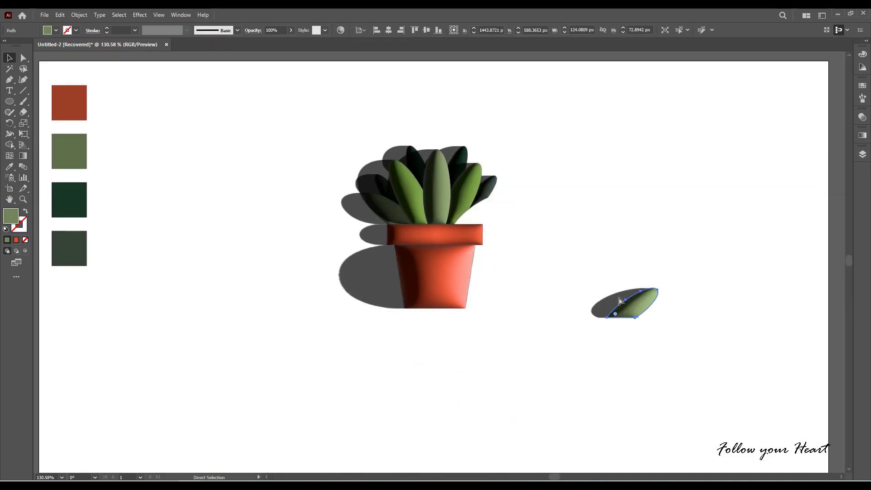
pyautogui.hotkey('ctrl', 'z')
# Draw a light-green eye circle and Alt-drag a copy to its right.
pyautogui.scroll(3, 568, 290)
pyautogui.scroll(-2, 689, 325)
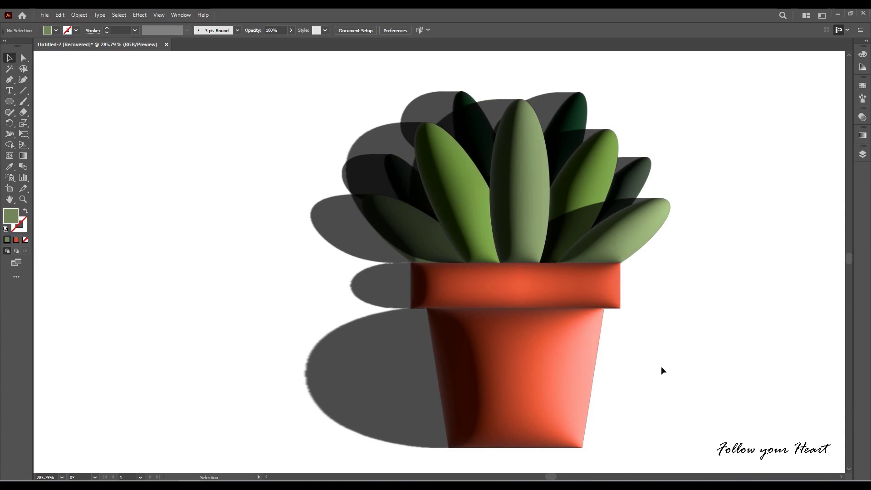
pyautogui.scroll(-2, 661, 366)
pyautogui.moveTo(329, 331); pyautogui.dragTo(460, 304)
pyautogui.moveTo(134, 182)
pyautogui.mouseDown()
pyautogui.moveTo(154, 202)
pyautogui.moveTo(210, 200)
pyautogui.mouseUp()
# Move the second eye right and bend the mouth bar into a smile curve.
pyautogui.press('m')
pyautogui.moveTo(146, 230)
pyautogui.mouseDown()
pyautogui.moveTo(238, 240)
pyautogui.moveTo(175, 262)
pyautogui.mouseUp()
pyautogui.press('a')
pyautogui.moveTo(9, 80); pyautogui.dragTo(45, 111)
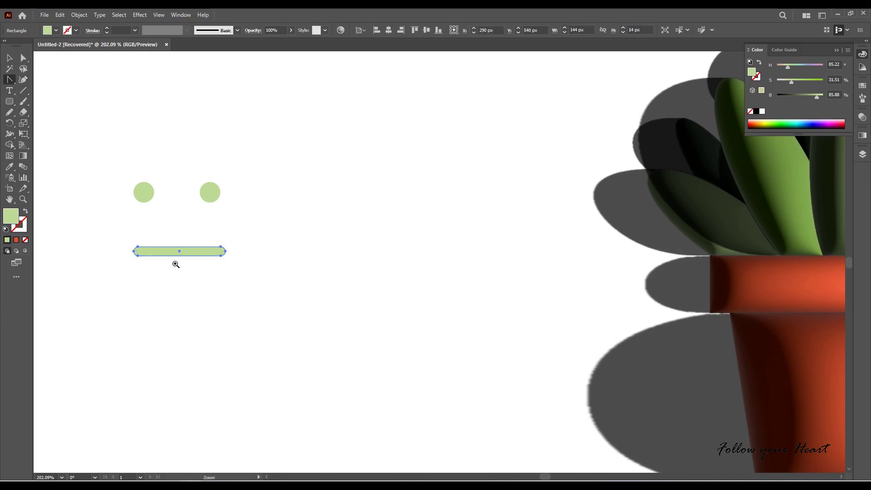
pyautogui.scroll(5, 175, 264)
pyautogui.moveTo(342, 306); pyautogui.dragTo(342, 350)
pyautogui.moveTo(337, 280); pyautogui.dragTo(336, 328)
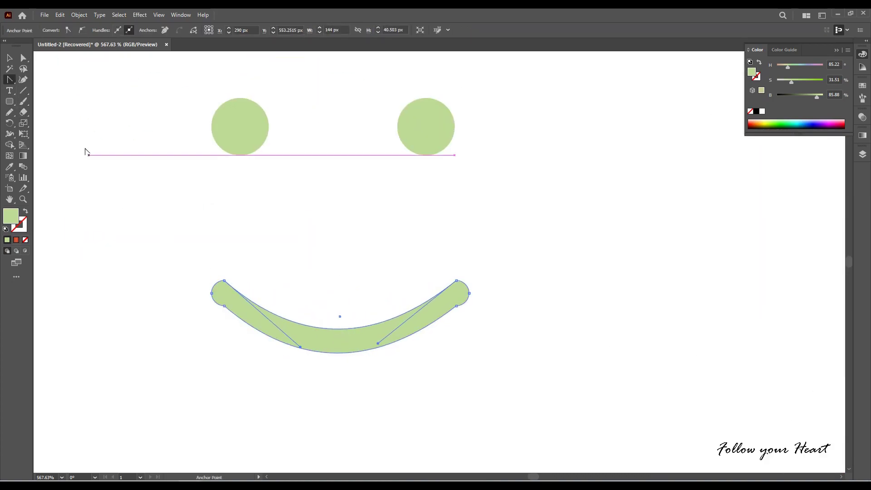
pyautogui.click(211, 294)
pyautogui.click(457, 306)
# Try reshaping the smile's ends with curve handles, then undo back to the bar.
pyautogui.press('a')
pyautogui.moveTo(229, 315); pyautogui.dragTo(284, 412)
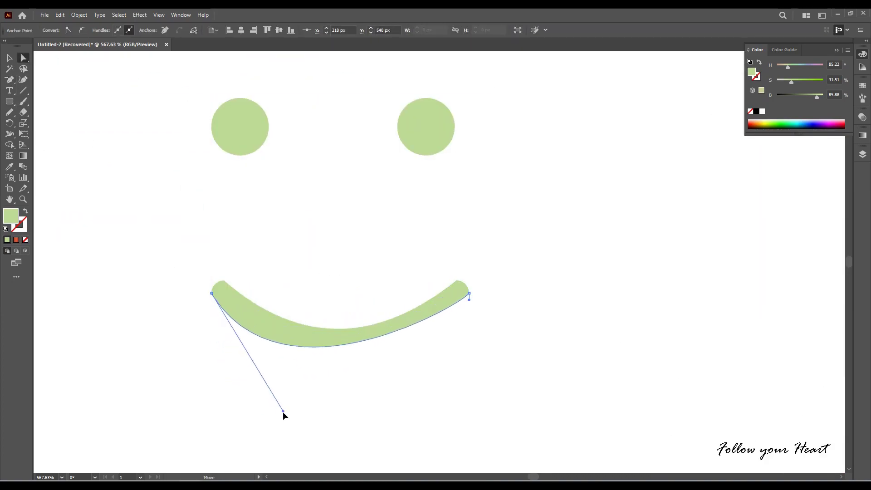
pyautogui.moveTo(469, 295); pyautogui.dragTo(410, 339)
pyautogui.moveTo(284, 411); pyautogui.dragTo(336, 389)
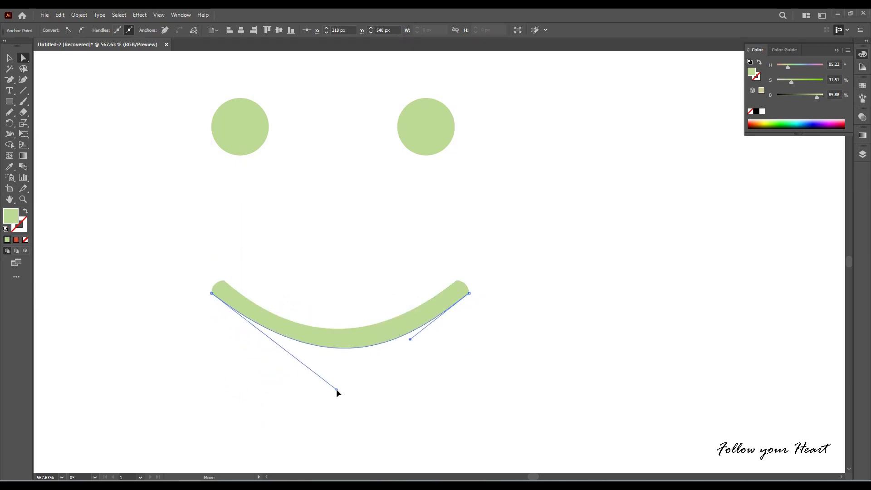
pyautogui.click(345, 338)
pyautogui.moveTo(220, 290); pyautogui.dragTo(227, 323)
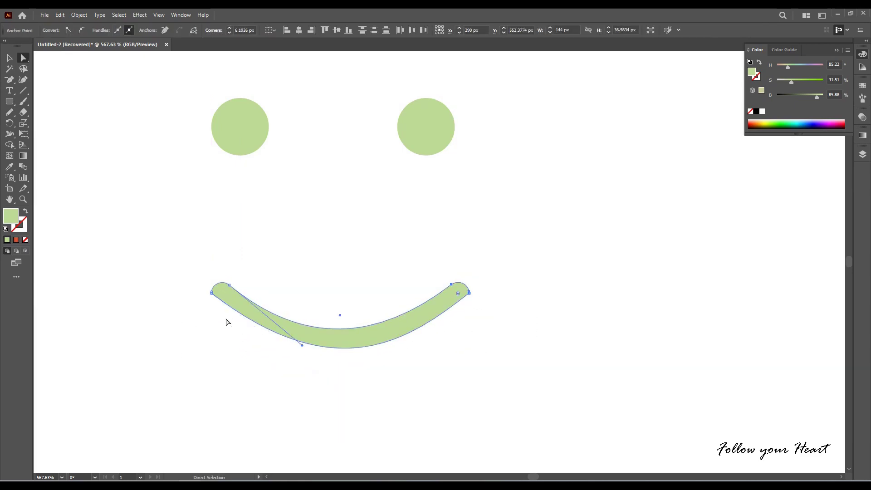
pyautogui.hotkey('ctrl', 'z')
pyautogui.hotkey('ctrl', 'z')
pyautogui.hotkey('ctrl', 'z')
pyautogui.hotkey('ctrl', 'z')
pyautogui.hotkey('ctrl', 'z')
pyautogui.hotkey('ctrl', 'z')
pyautogui.hotkey('ctrl', 'z')
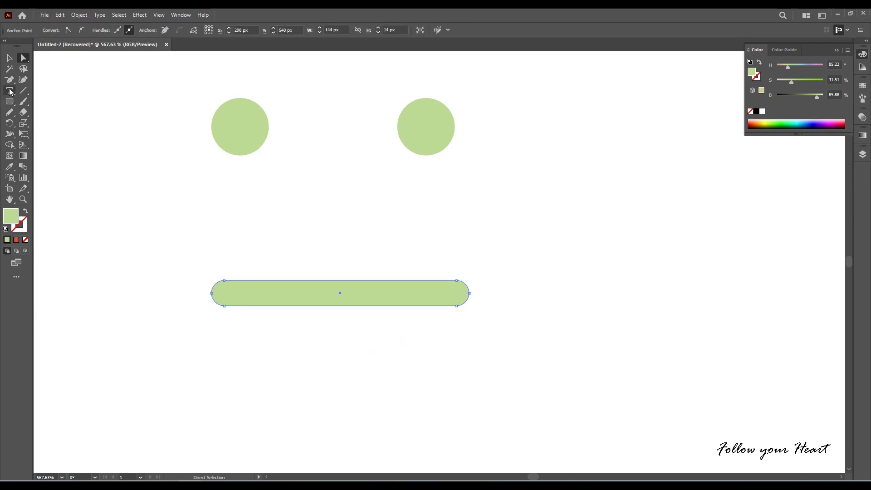
# Re-bend the bar into a smile and cover both ends with rectangles.
pyautogui.hotkey('shift', 'c')
pyautogui.moveTo(341, 306); pyautogui.dragTo(337, 375)
pyautogui.moveTo(338, 282); pyautogui.dragTo(338, 357)
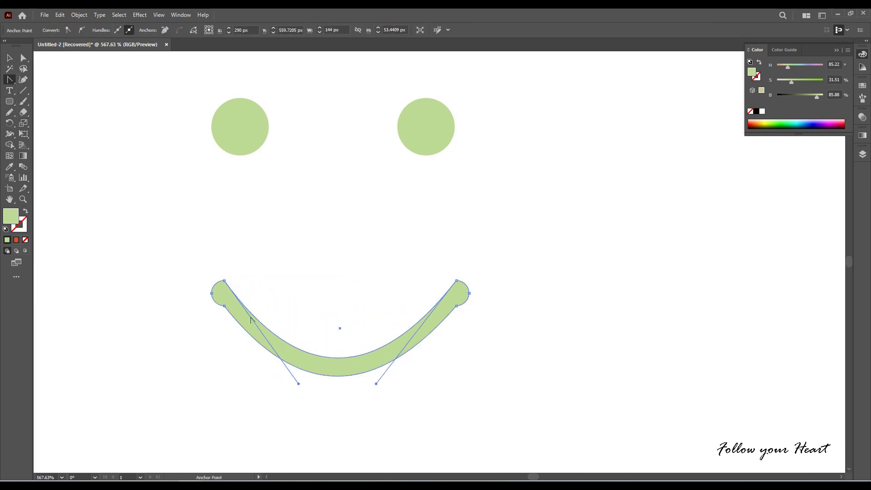
pyautogui.click(9, 101)
pyautogui.click(50, 103)
pyautogui.moveTo(194, 253)
pyautogui.mouseDown()
pyautogui.moveTo(224, 331)
pyautogui.moveTo(467, 313)
pyautogui.mouseUp()
pyautogui.press('v')
pyautogui.moveTo(150, 247)
pyautogui.mouseDown()
pyautogui.moveTo(429, 391)
pyautogui.moveTo(35, 170)
pyautogui.mouseUp()
# Trim the smile's ends with Shape Builder and fully round them with live corners.
pyautogui.hotkey('shift', 'm')
pyautogui.keyDown('alt'); pyautogui.click(209, 314); pyautogui.keyUp('alt')
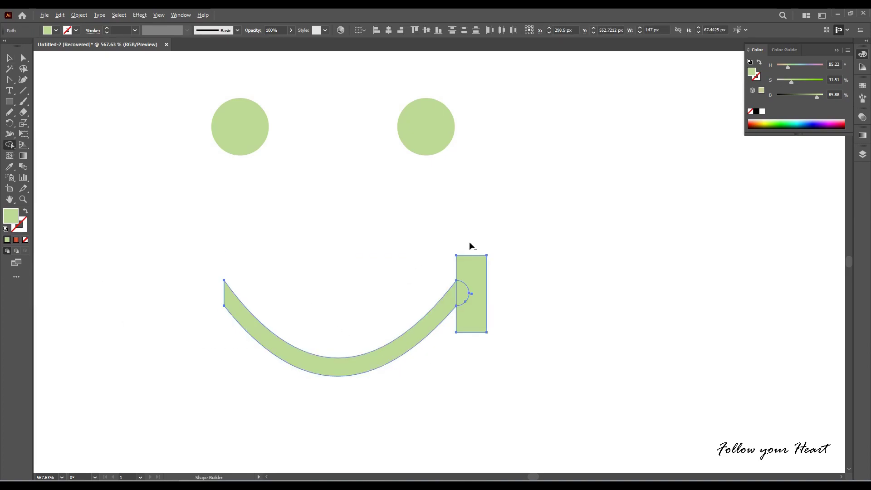
pyautogui.keyDown('alt'); pyautogui.click(467, 313); pyautogui.keyUp('alt')
pyautogui.click(23, 58)
pyautogui.moveTo(228, 301); pyautogui.dragTo(245, 318)
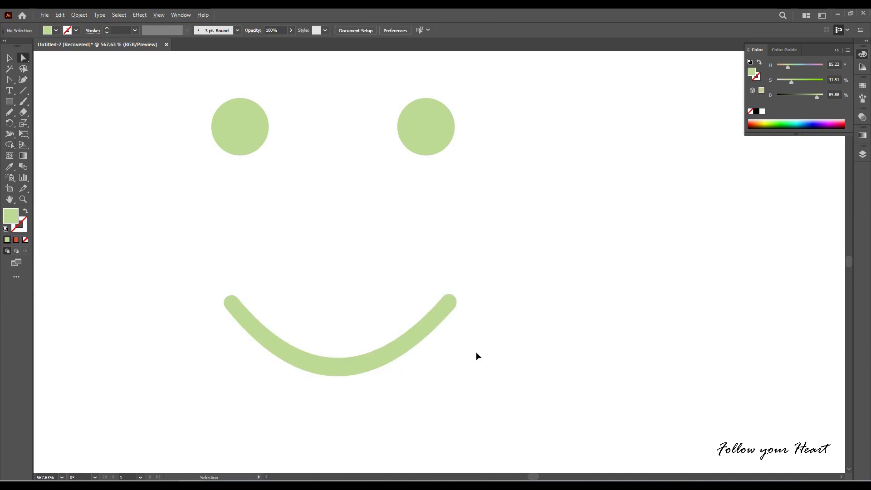
pyautogui.scroll(-5, 477, 356)
# Select both eyes and the smile and align them to their centre.
pyautogui.press('v')
pyautogui.moveTo(591, 50); pyautogui.dragTo(418, 202)
pyautogui.hotkey('ctrl', 'a')
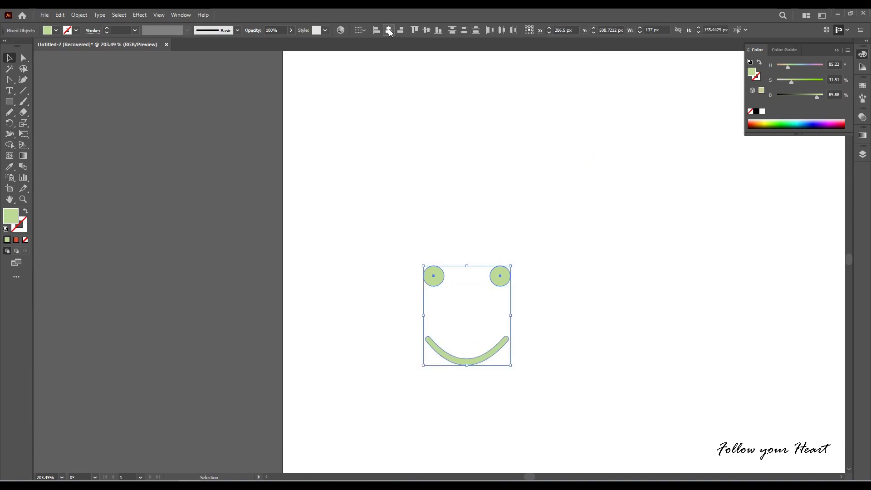
pyautogui.click(467, 350)
pyautogui.scroll(2, 563, 396)
pyautogui.hotkey('ctrl', 'a')
# Apply the 3D Inflate effect to the eyes and smile and fill them brown.
pyautogui.click(181, 15)
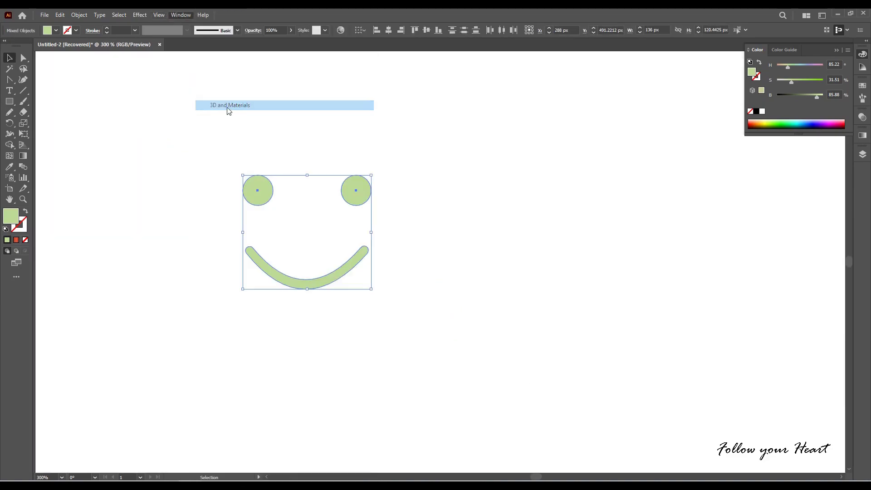
pyautogui.click(229, 105)
pyautogui.click(757, 200)
pyautogui.click(55, 31)
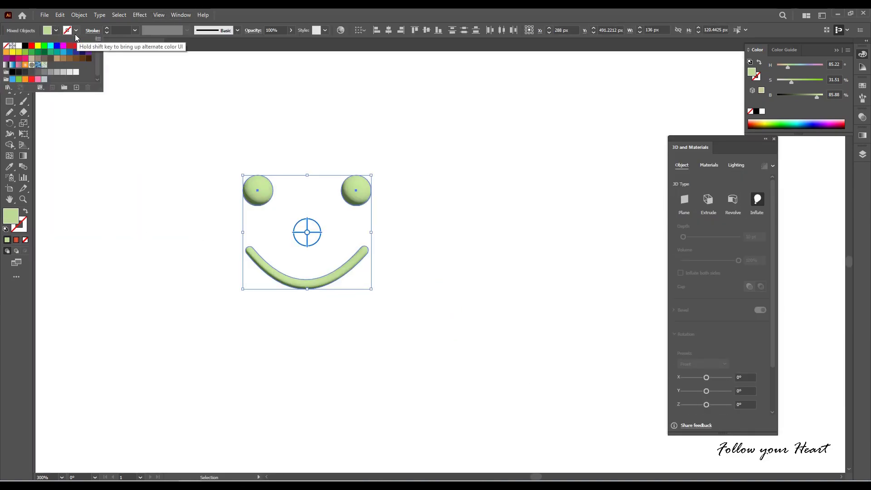
pyautogui.click(82, 58)
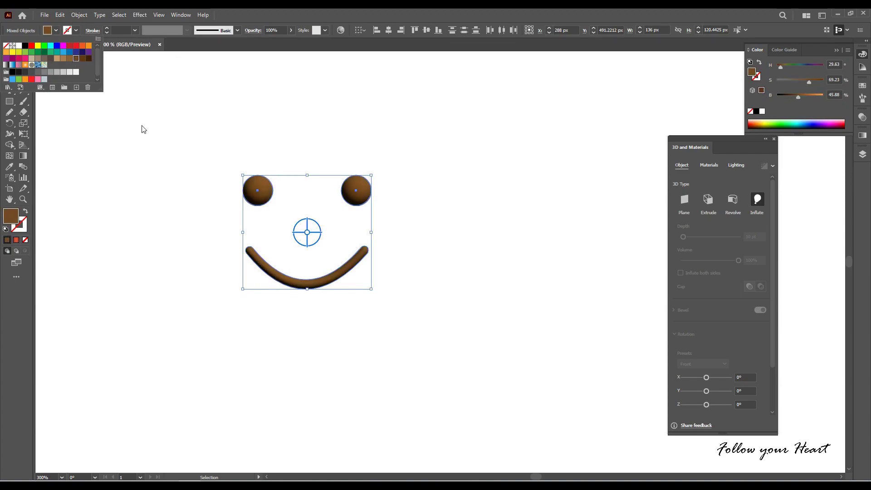
# Move the brown smiley face onto the pot body, deselect it, and zoom in to check placement.
pyautogui.scroll(-5, 494, 273)
pyautogui.moveTo(431, 299); pyautogui.dragTo(659, 380)
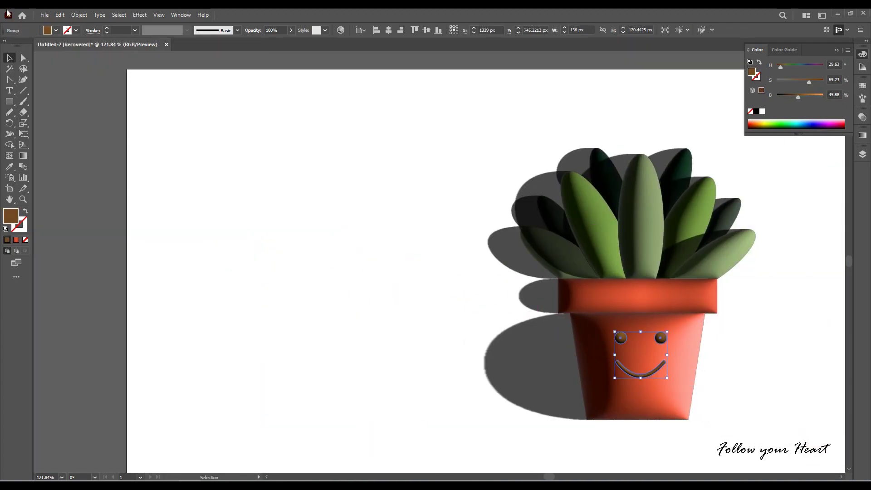
pyautogui.click(607, 363)
pyautogui.moveTo(456, 327)
pyautogui.mouseDown()
pyautogui.moveTo(508, 383)
pyautogui.moveTo(475, 365)
pyautogui.mouseUp()
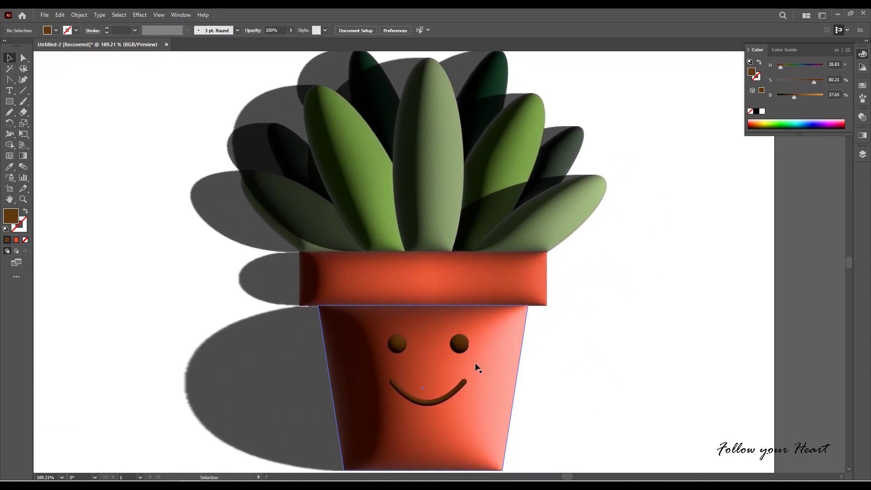